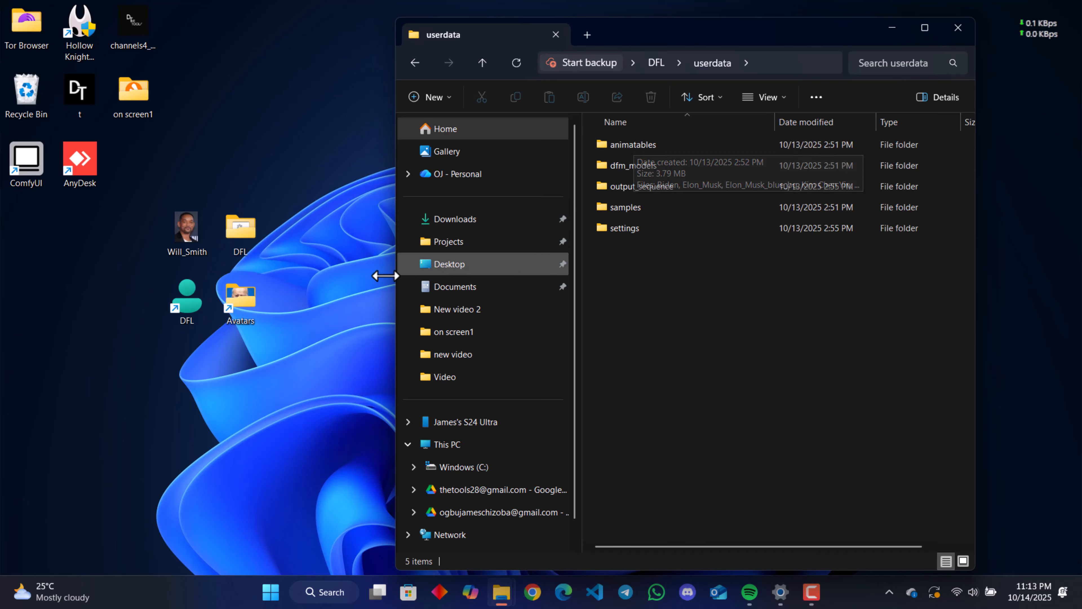
Step: View the avatar images in the animatables folder inside userdata, return to the DFL folder and minimize the window
double_click(624, 147)
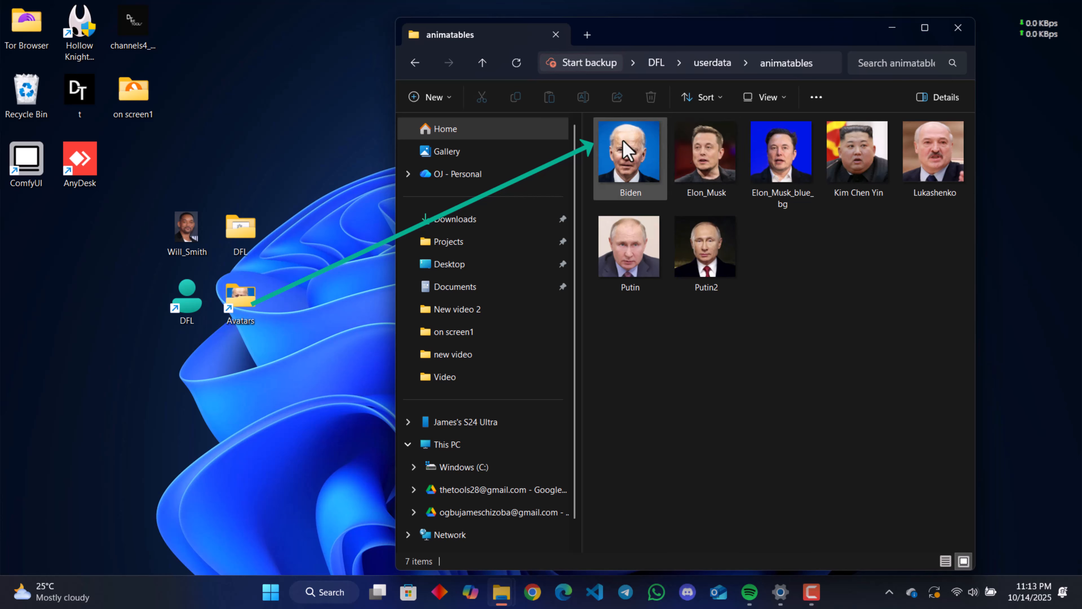
click(415, 63)
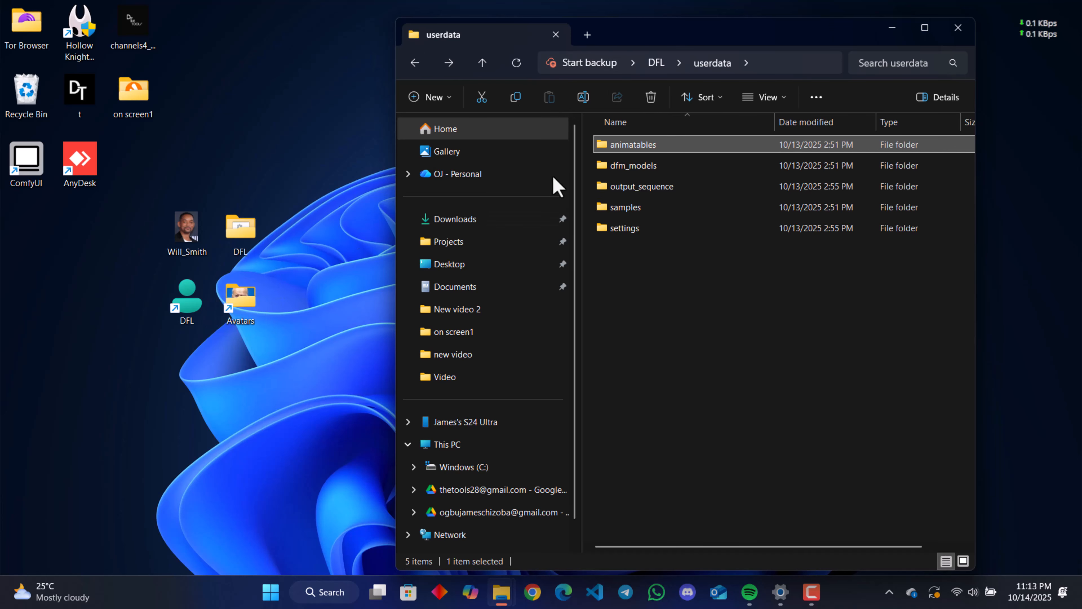
key(alt+Left)
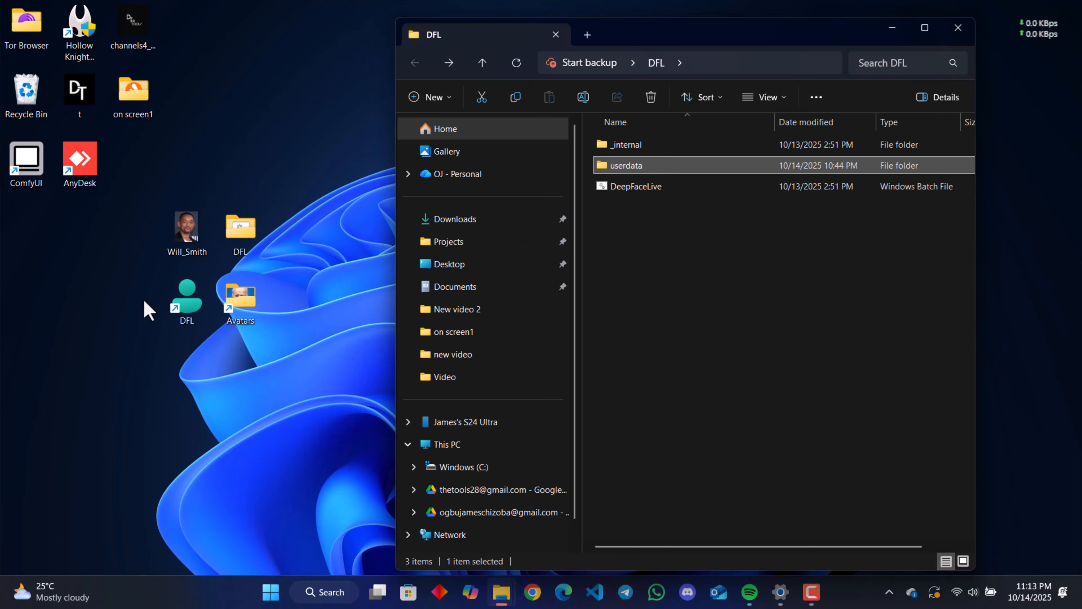
click(889, 28)
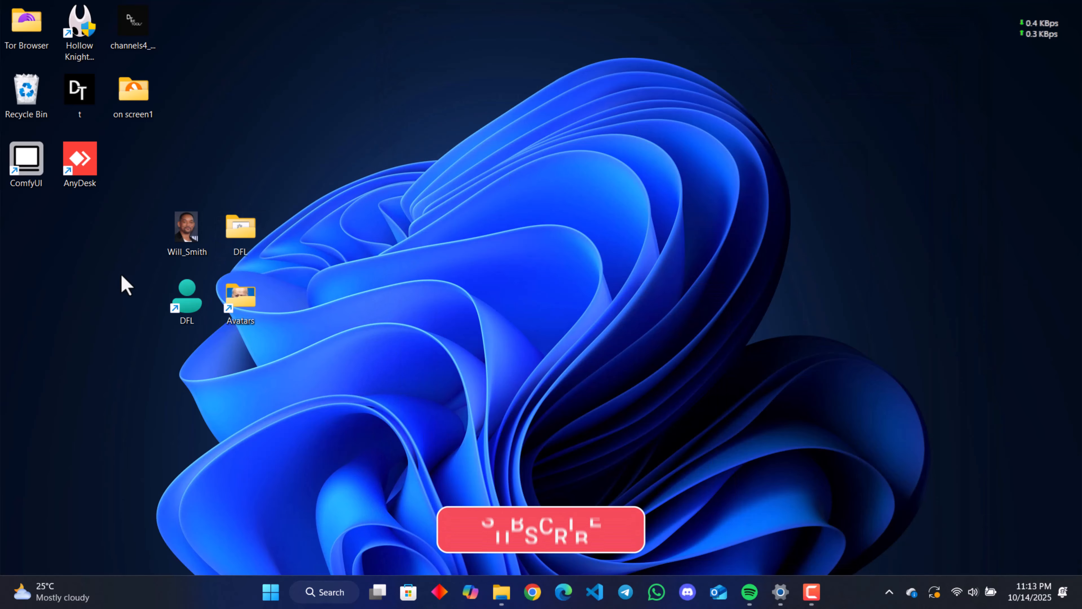
Step: Launch DeepFaceLive and set the Face animator's animatable to Will_Smith.jpg
double_click(177, 310)
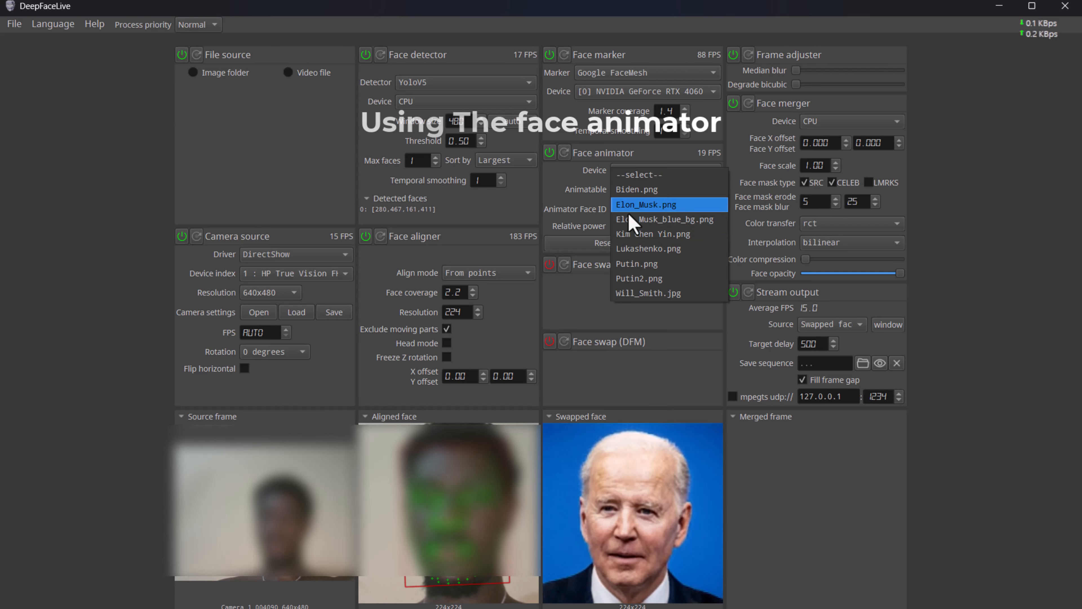
click(684, 298)
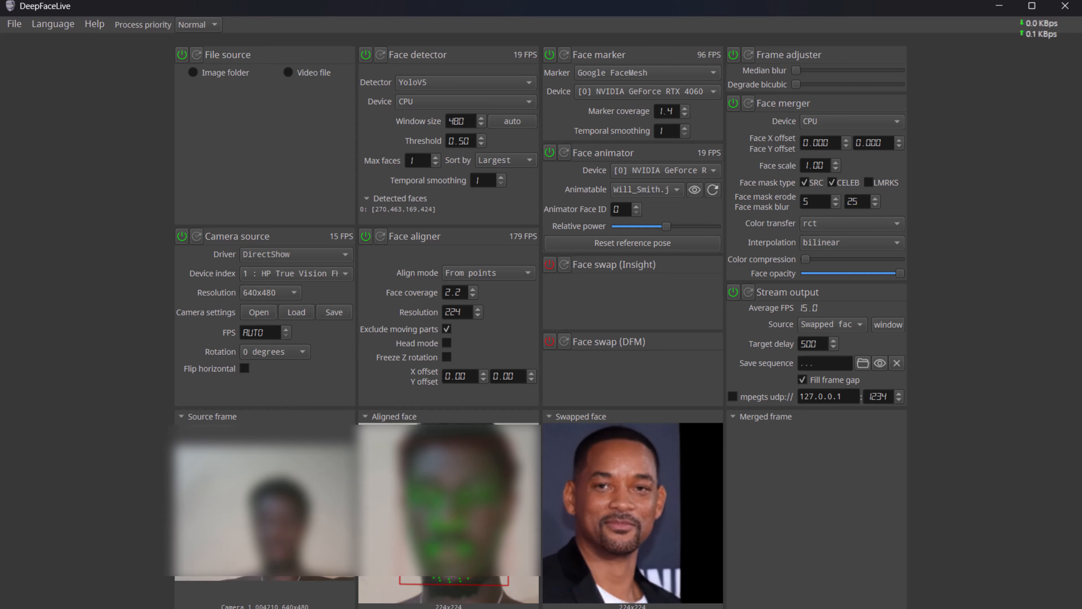
Step: Bring the DeepFaceLive output window to the front to view the animated Will_Smith.jpg face
key(super)
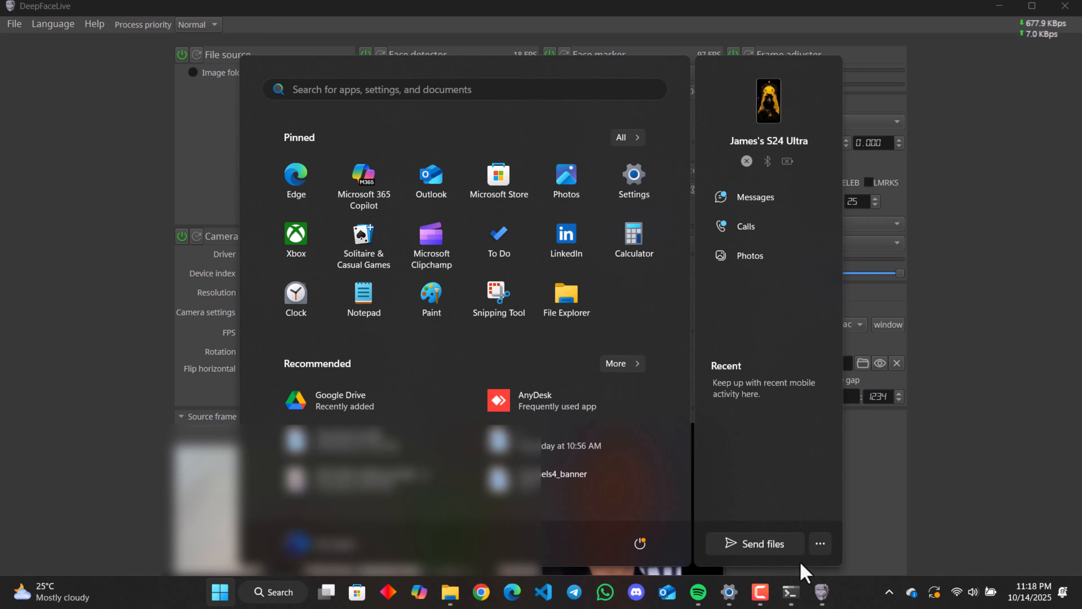
mouse_move(822, 591)
click(875, 546)
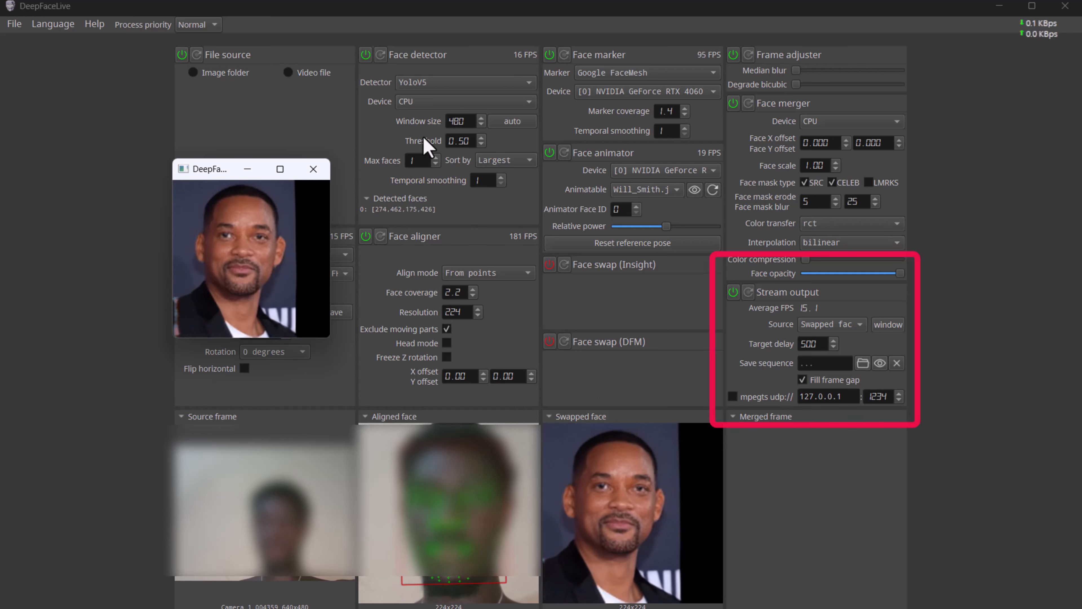
Step: Turn off Face animator and set the Face swap (Insight) face to will_test.jpg
click(549, 153)
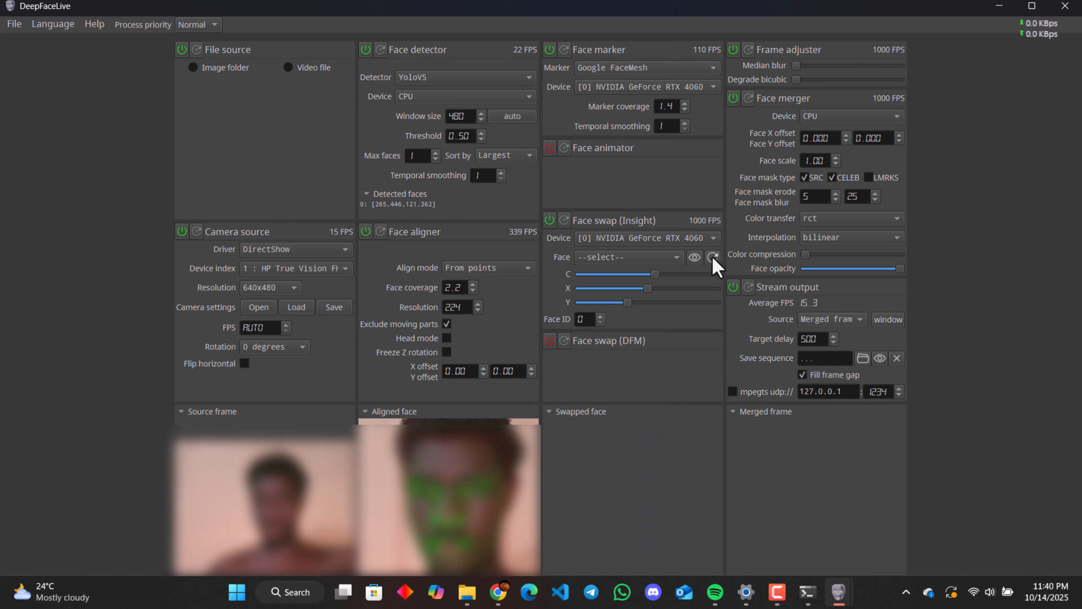
click(647, 259)
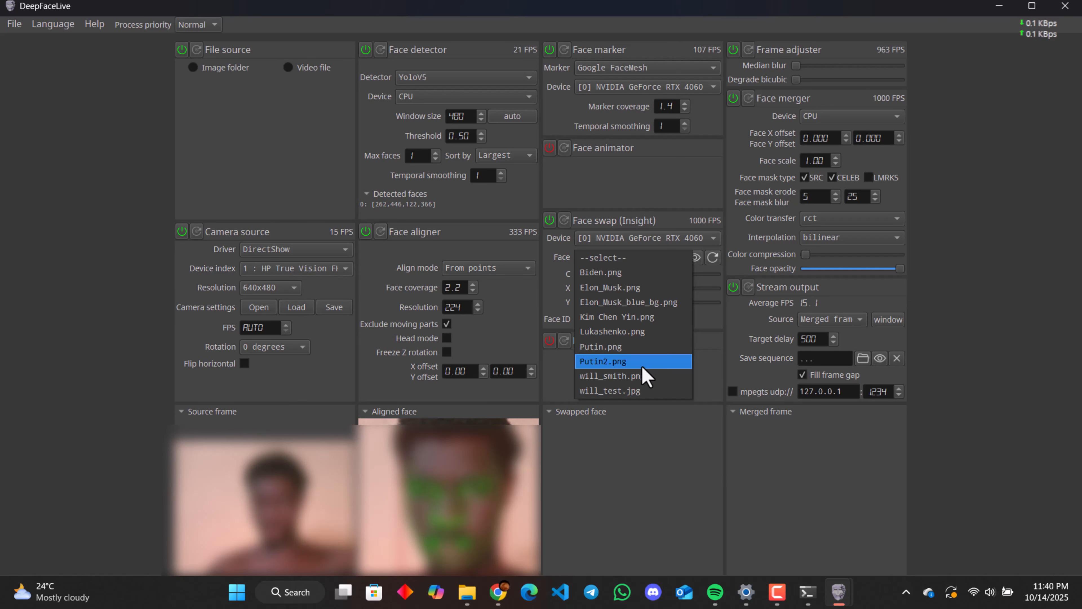
click(610, 390)
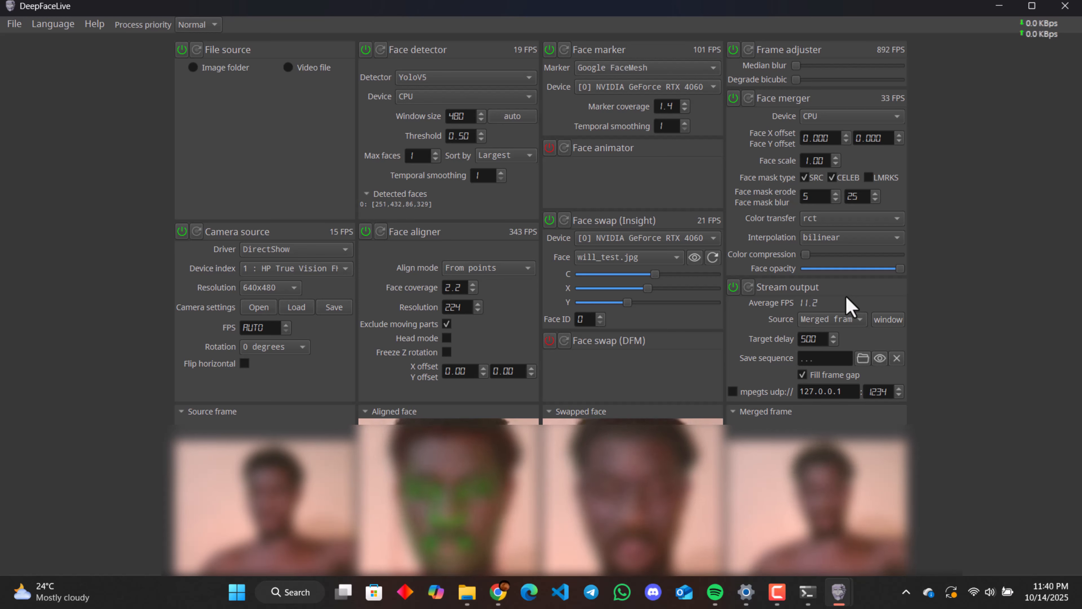
Step: Set the Stream output source to Merged frame and bring the output window to the front
click(830, 319)
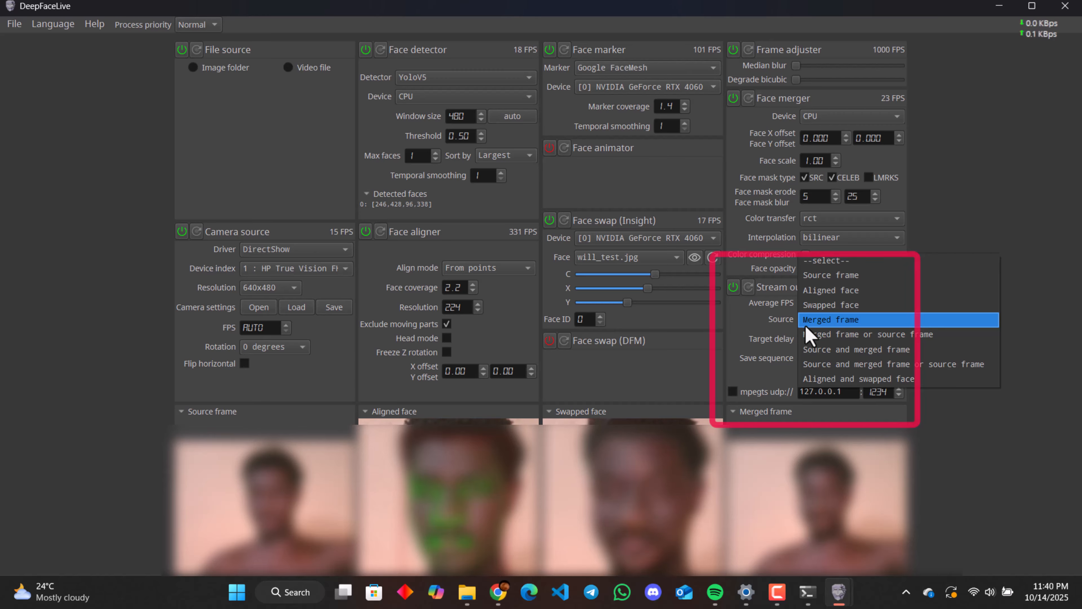
click(821, 323)
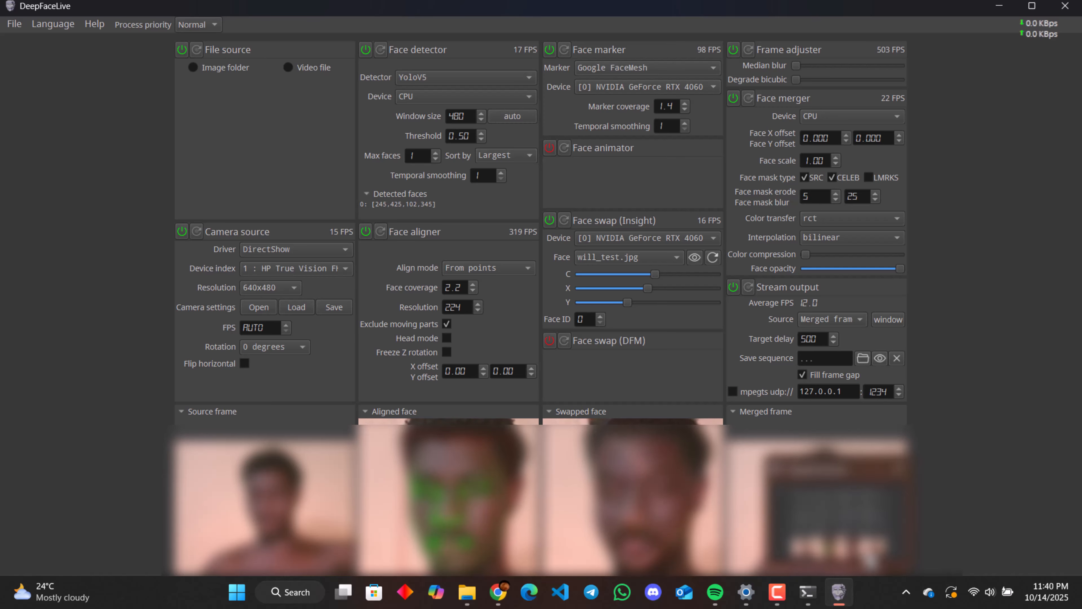
click(840, 593)
click(839, 592)
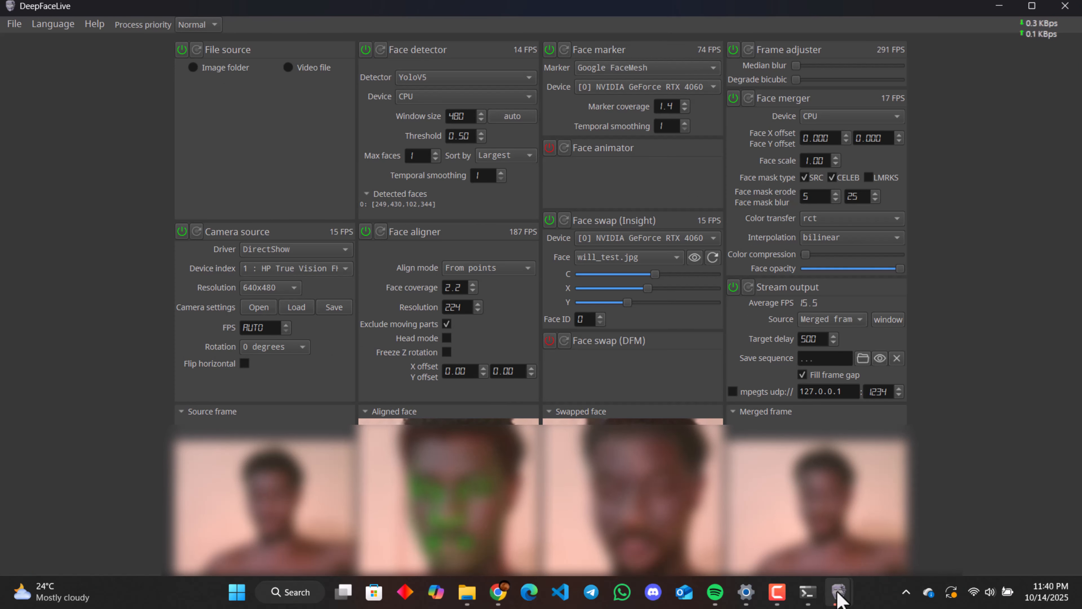
mouse_move(838, 597)
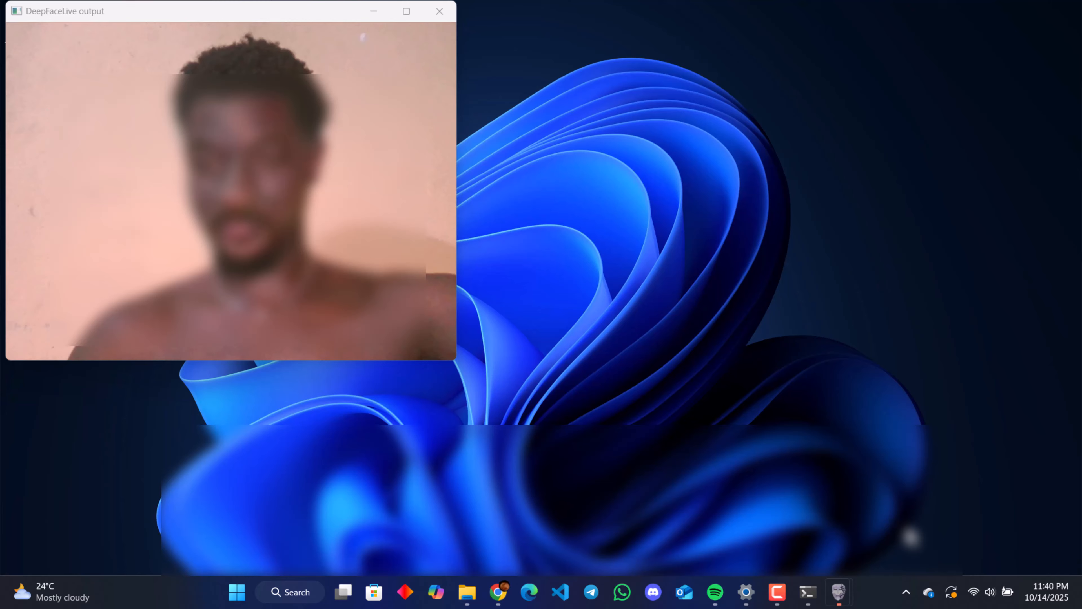
click(907, 512)
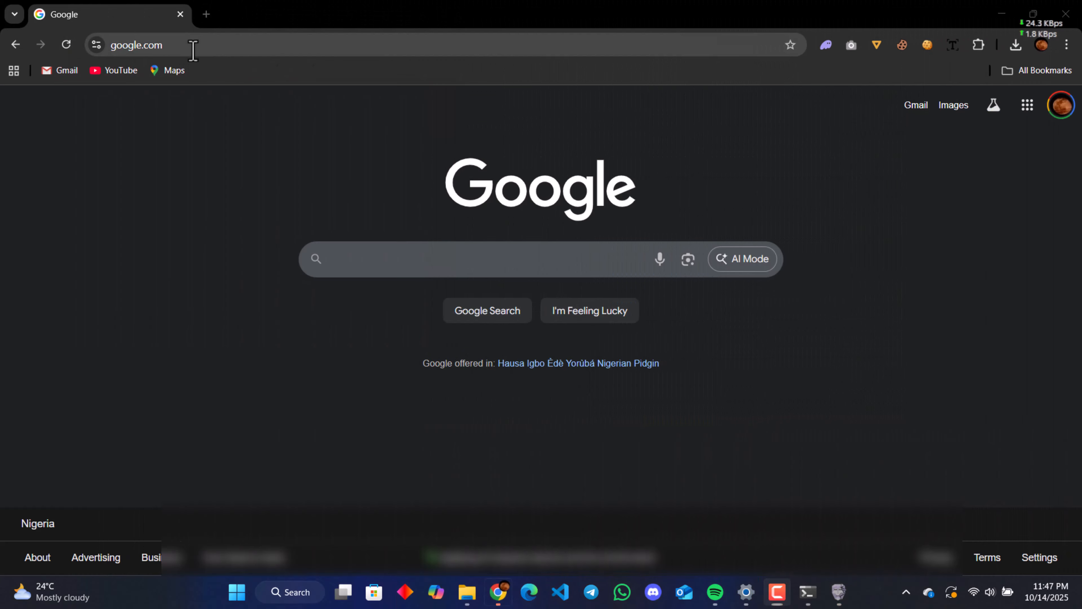
Step: In Chrome, search for "splitcam 10.6.25 download" and open SplitCam's Download Archive for Windows page
click(193, 46)
text(s)
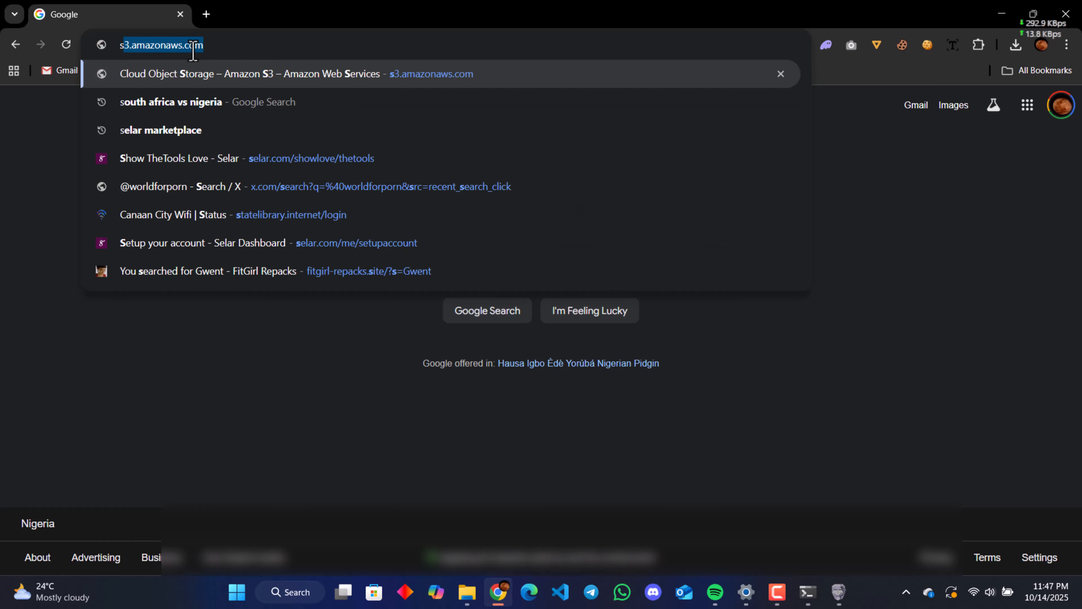
text(plitca)
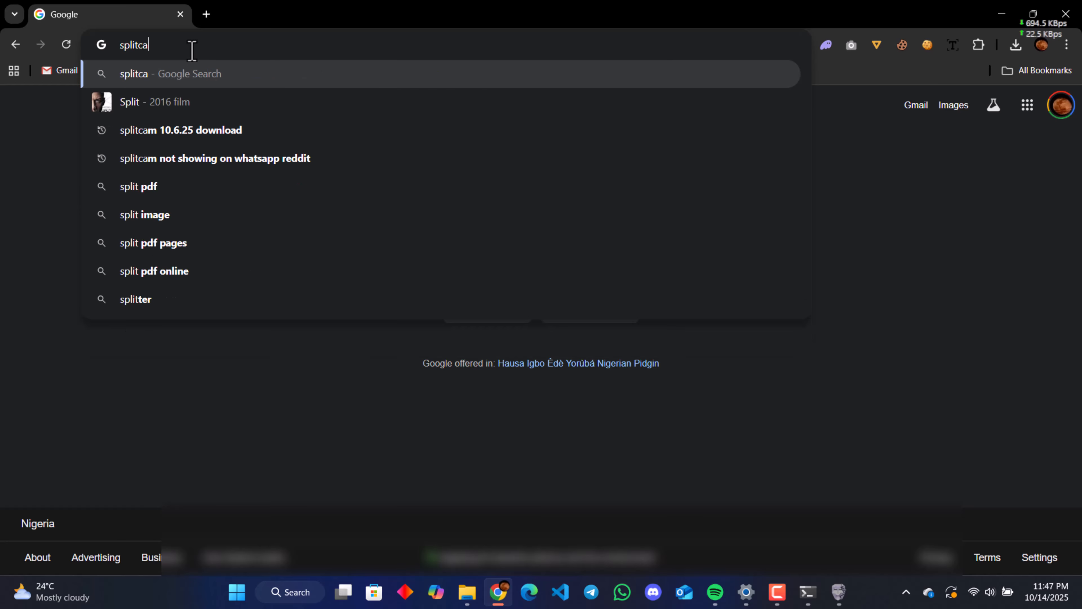
text(m)
key(Down)
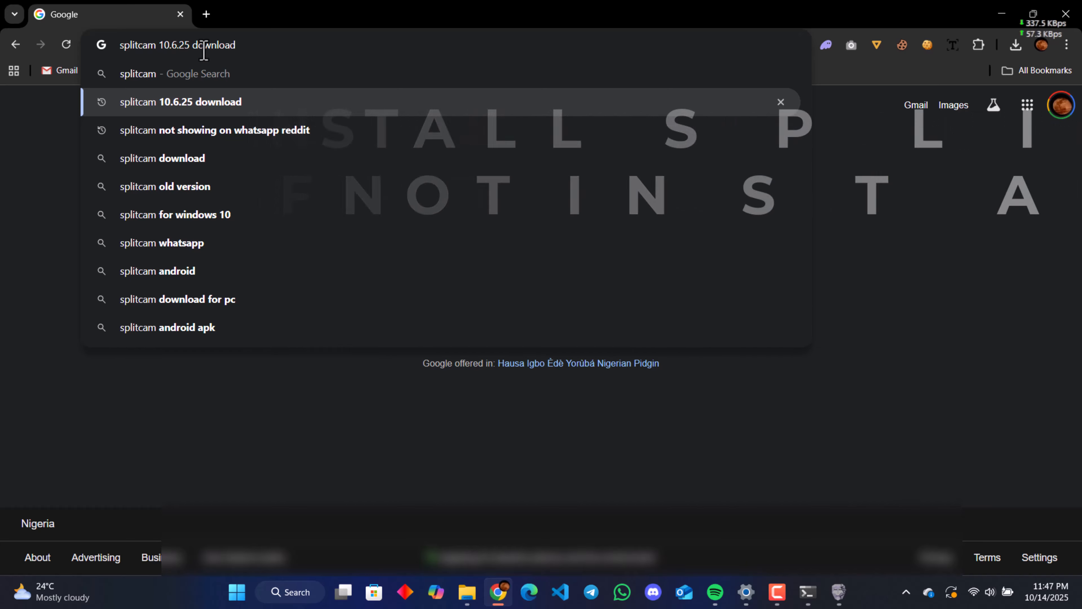
key(Return)
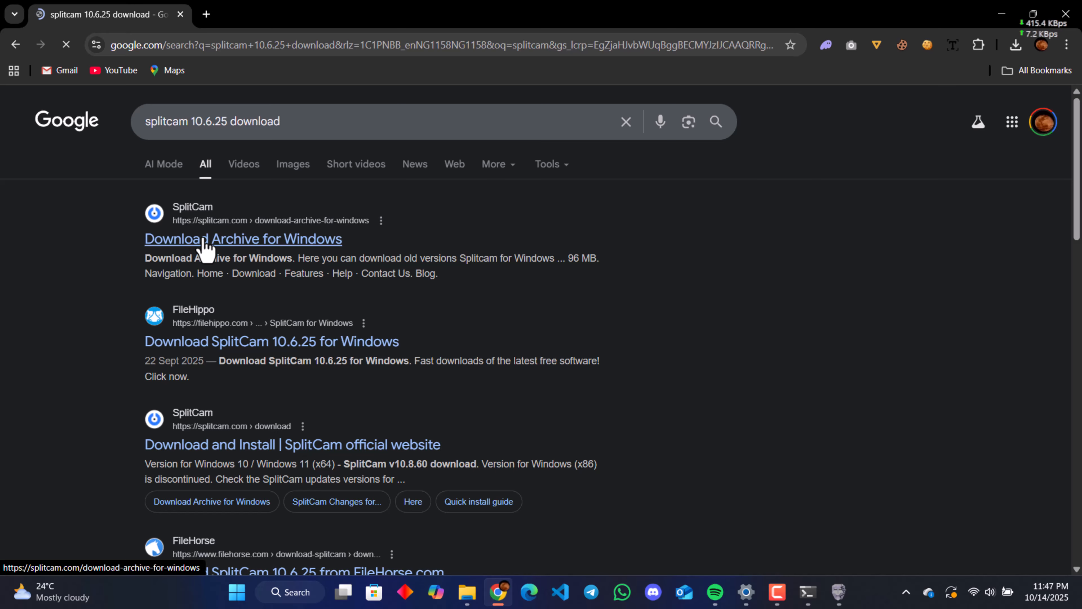
click(204, 241)
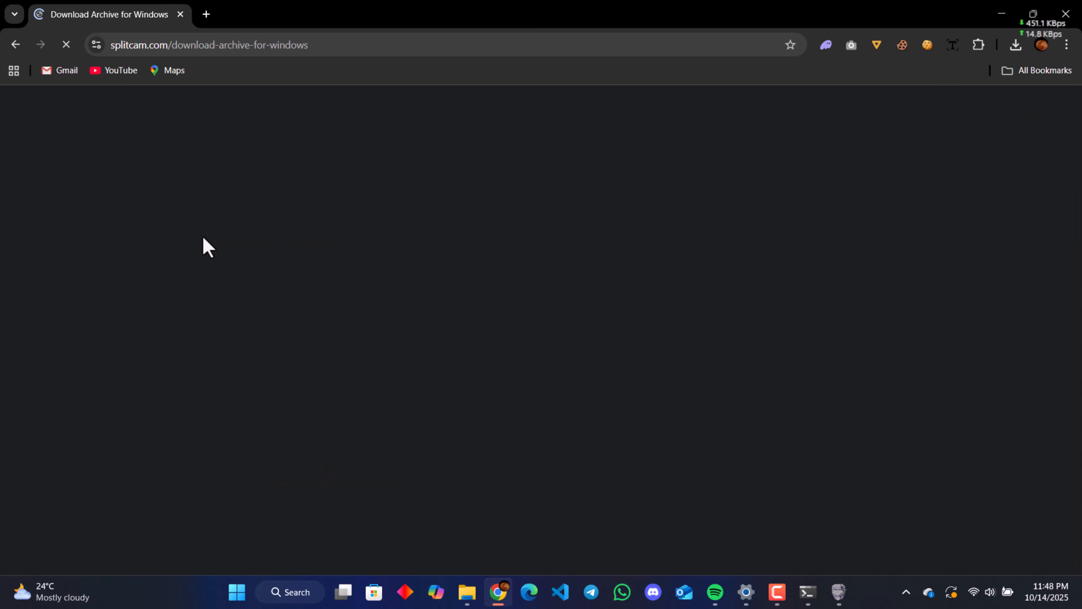
Step: Try to download the 10.6.54.msi installer from the SplitCam archive list
scroll(238, 306, down, 10)
scroll(128, 277, up, 4)
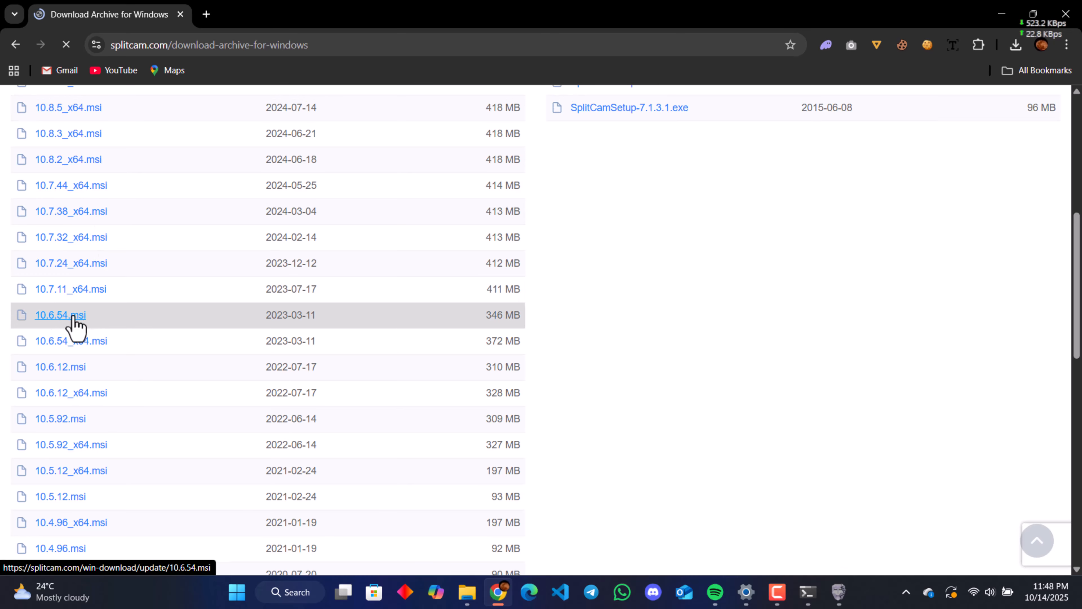
click(72, 316)
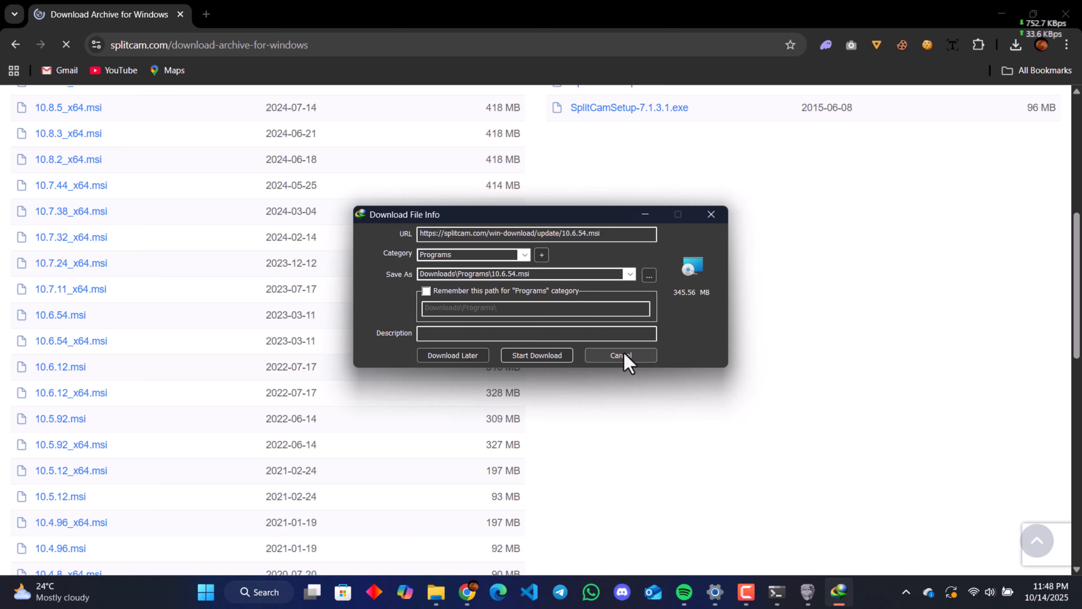
click(620, 355)
Step: Minimize the browser, run the SplitCam setup file on the desktop and complete the installation wizard
click(1001, 13)
double_click(293, 164)
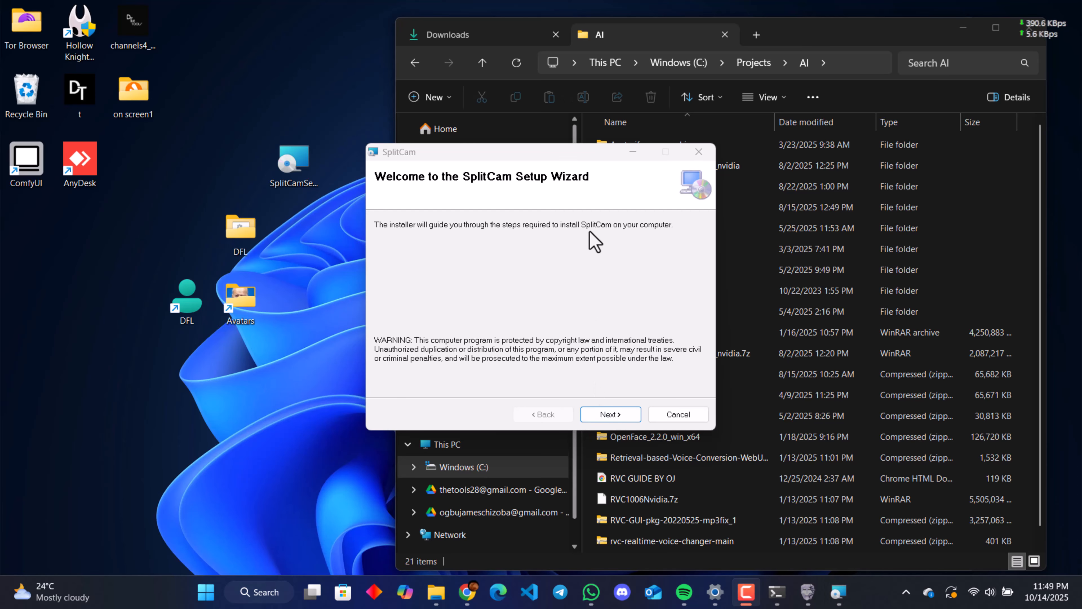
click(963, 28)
click(963, 28)
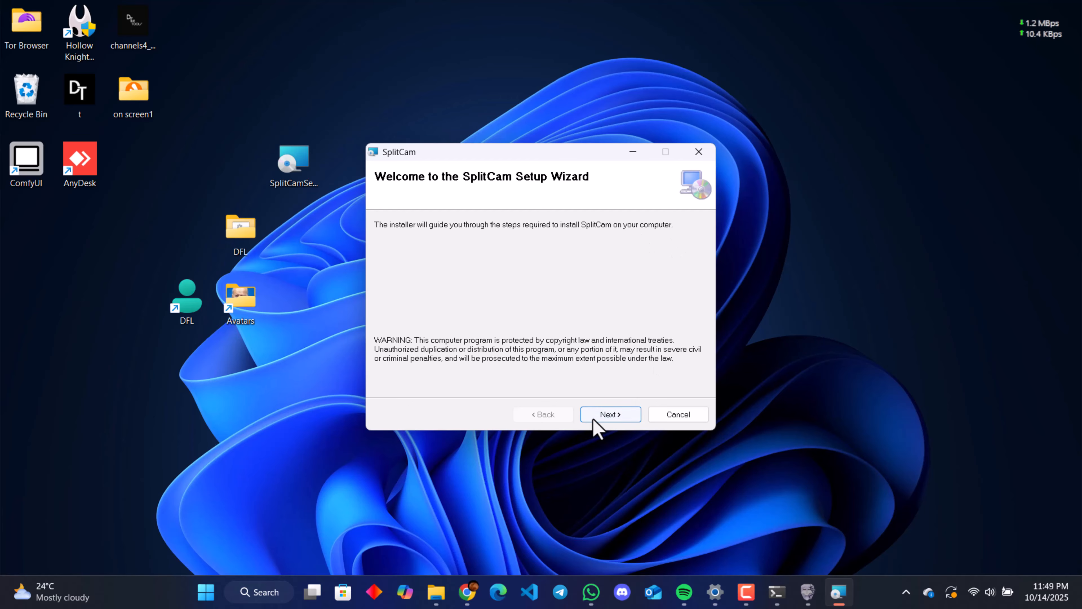
click(605, 414)
click(607, 415)
click(607, 415)
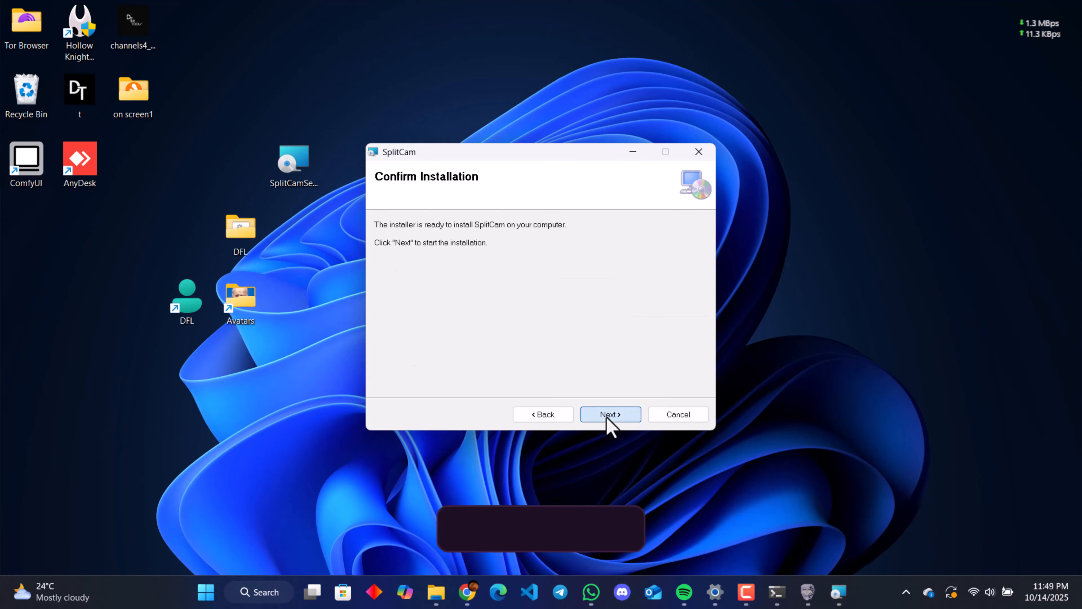
click(607, 415)
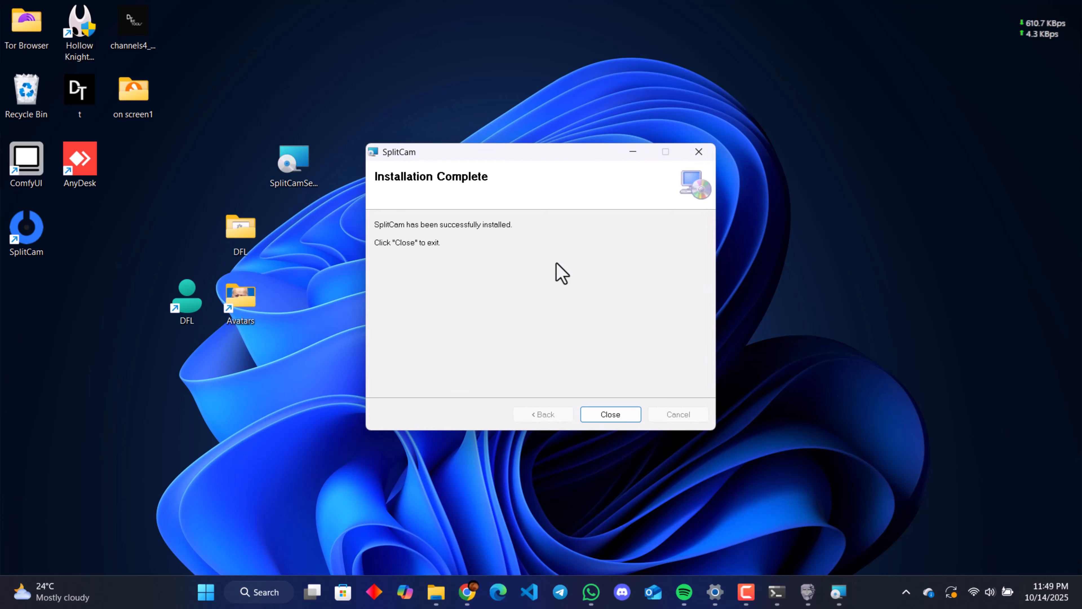
click(620, 420)
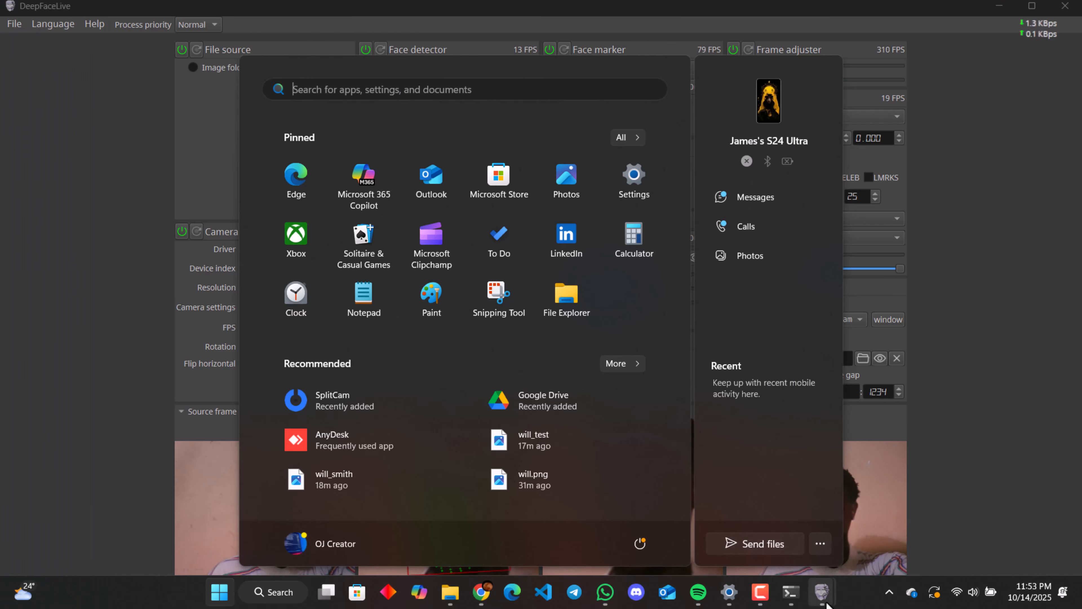
Step: Bring up the DeepFaceLive output window to check the merged face swap, and minimize it
mouse_move(824, 601)
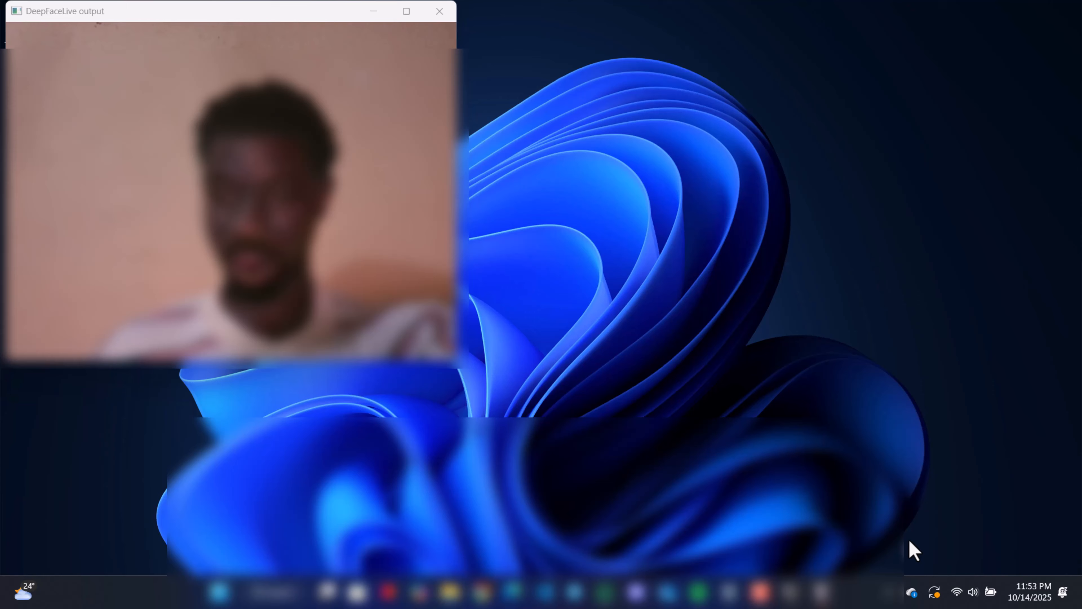
click(910, 550)
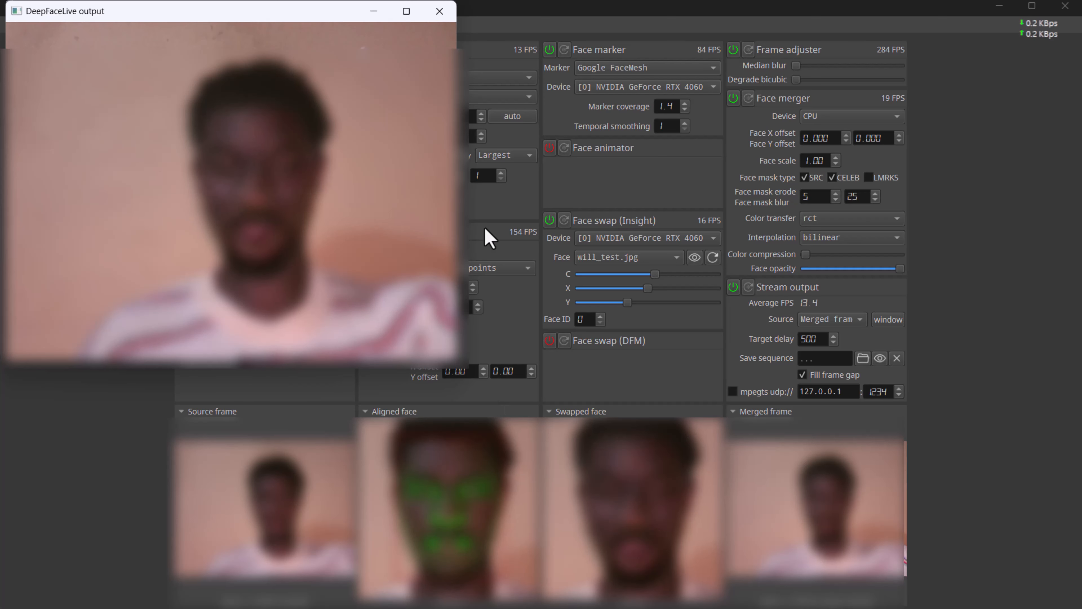
click(377, 13)
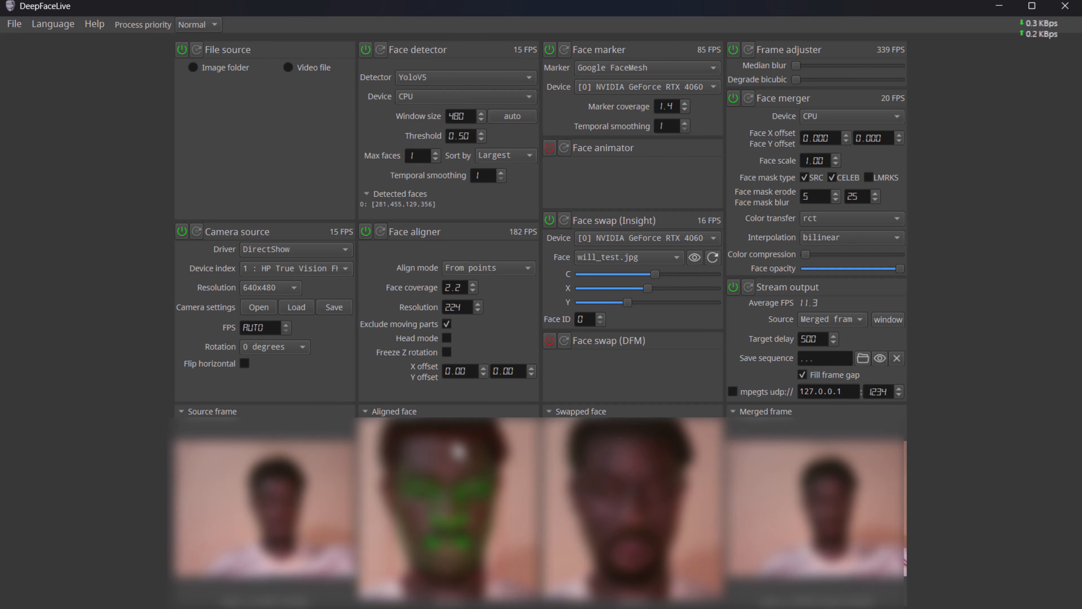
Step: Launch SplitCam and delete the HP True Vision FHD camera layer from Scene 1
key(super)
text(spl)
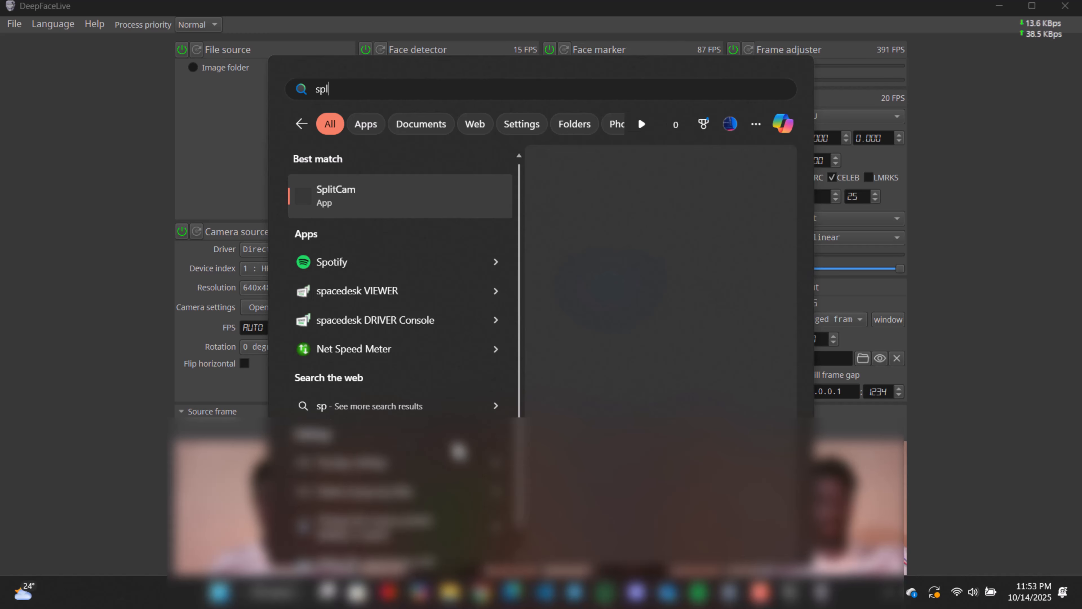
text(i)
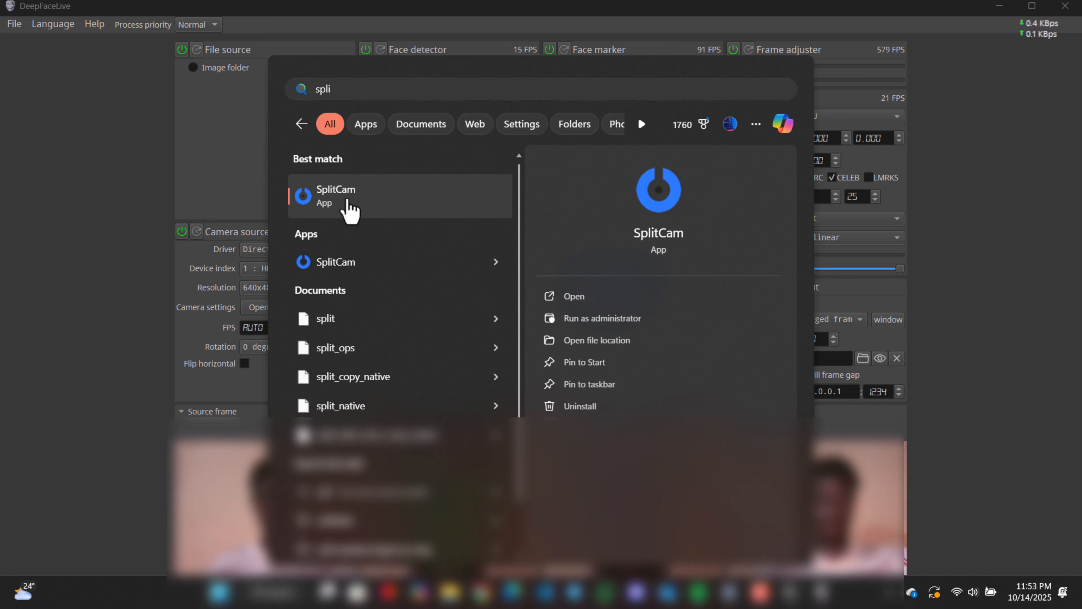
click(349, 210)
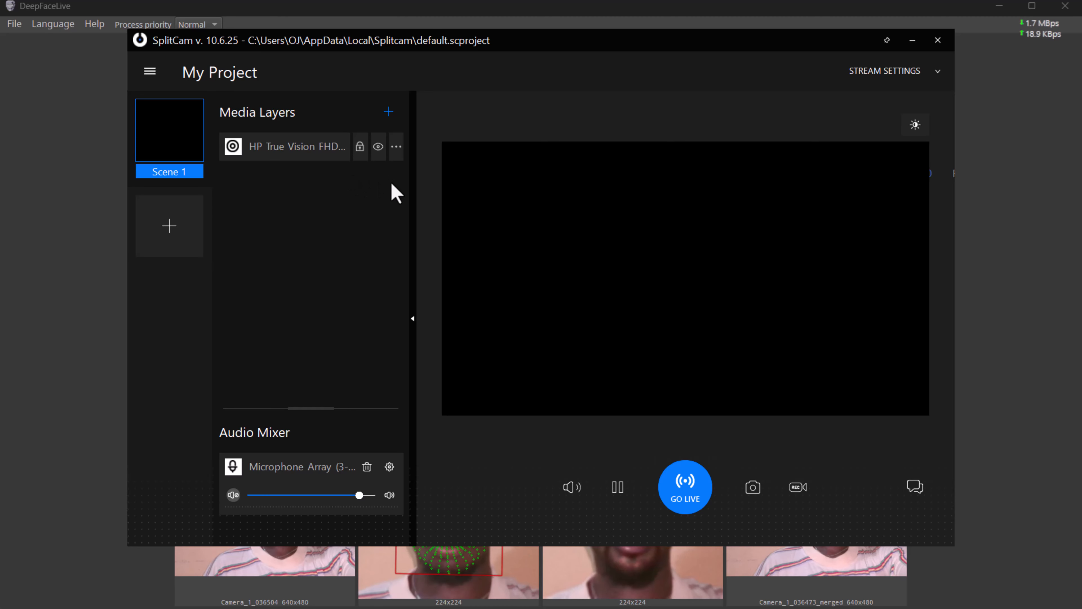
click(396, 148)
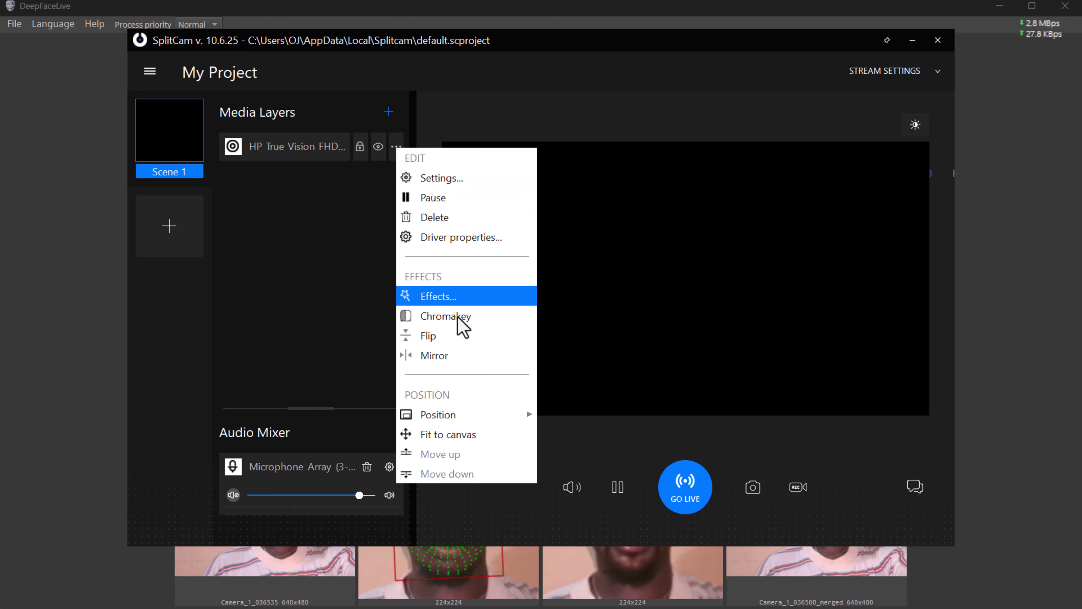
click(432, 216)
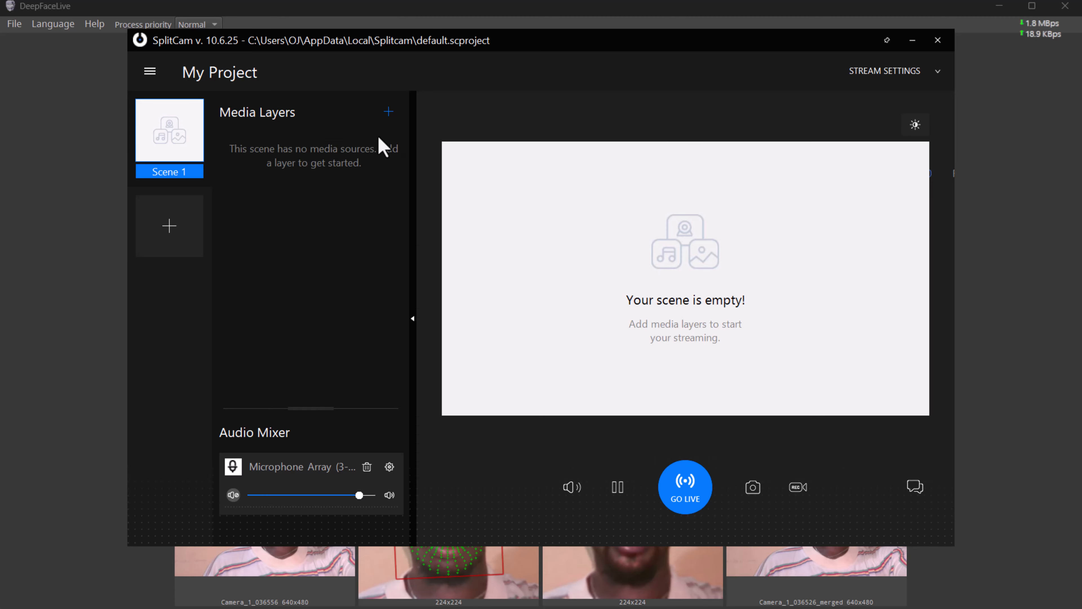
Step: Add a shared window layer to Scene 1 that captures the DeepFaceLive output window
click(383, 115)
mouse_move(435, 229)
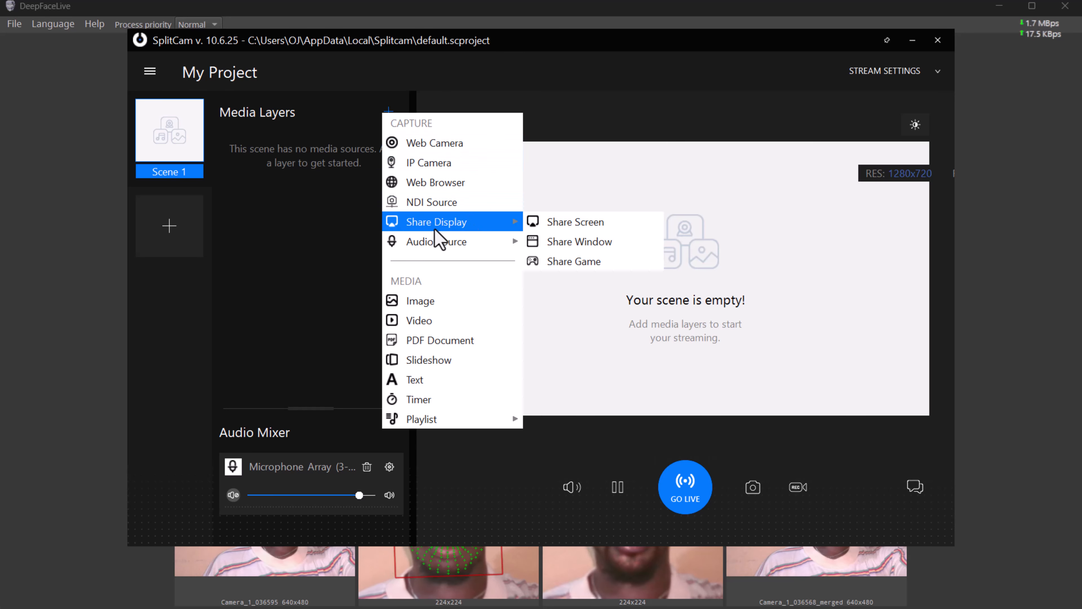
click(575, 246)
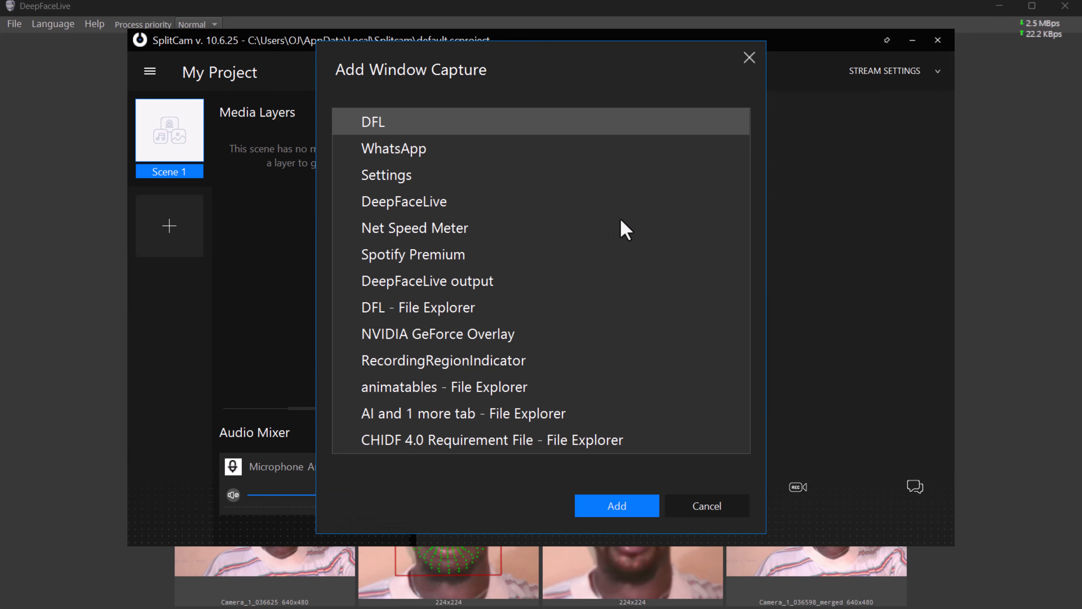
double_click(455, 286)
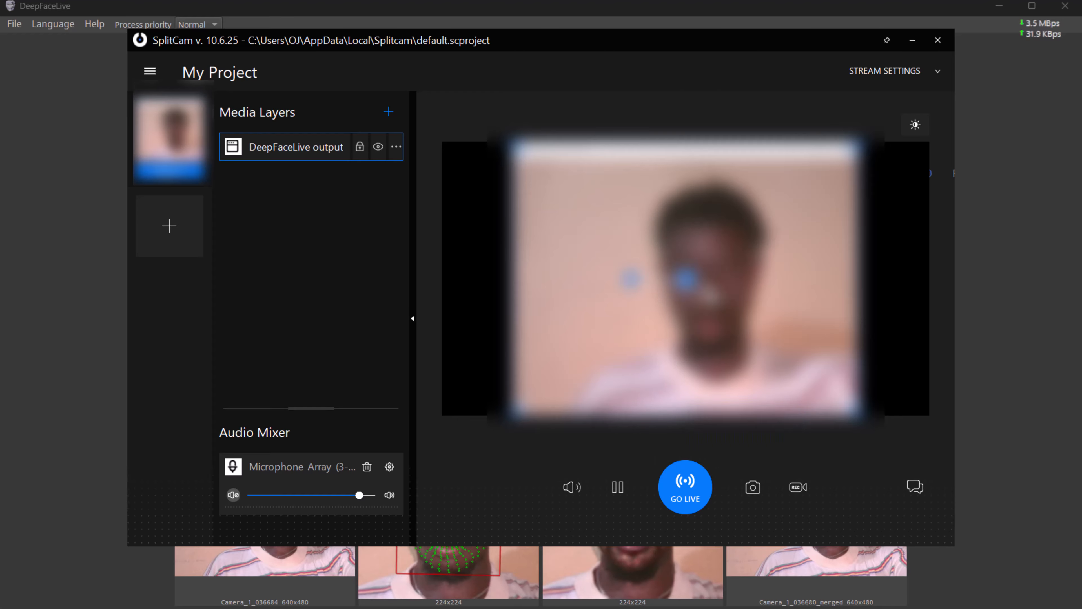
Step: Enlarge and reposition the DeepFaceLive output layer so the face-swapped image fills most of the scene and its window title bar is cropped out
drag(709, 295, 698, 270)
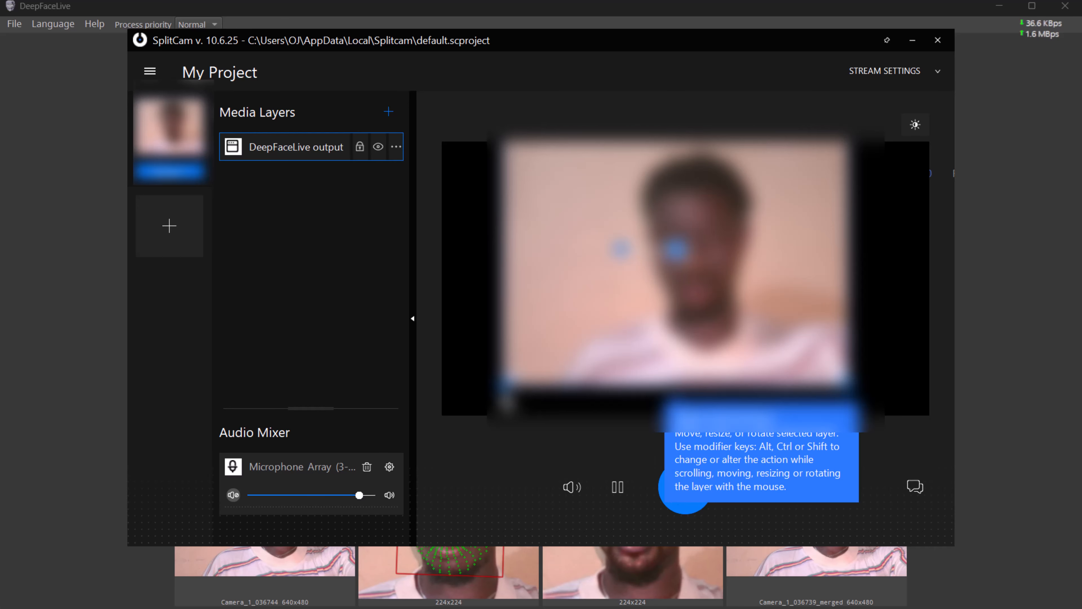
click(507, 402)
click(630, 319)
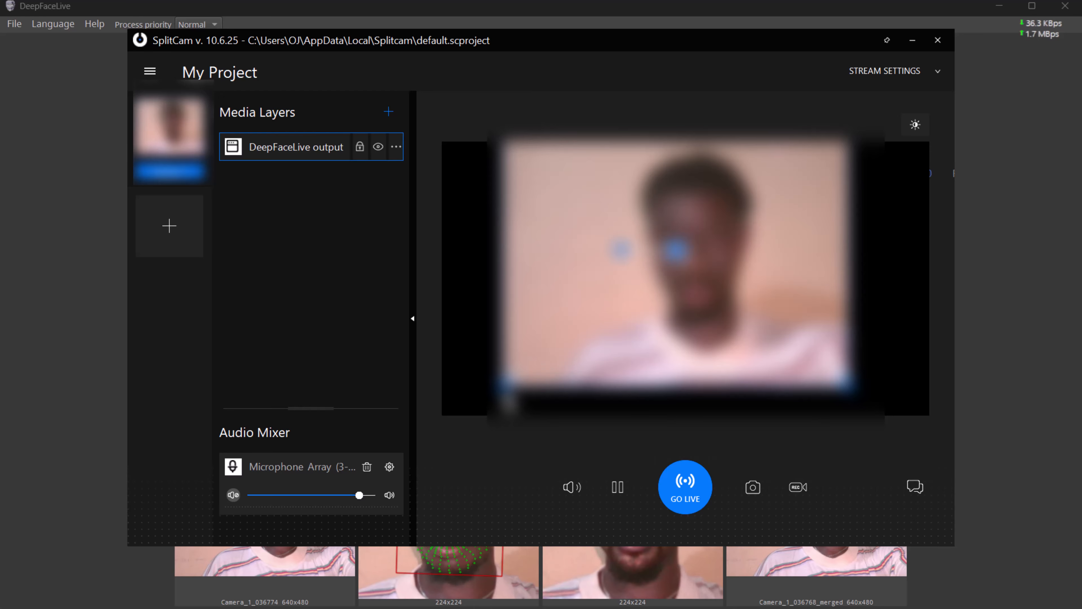
drag(461, 429, 452, 434)
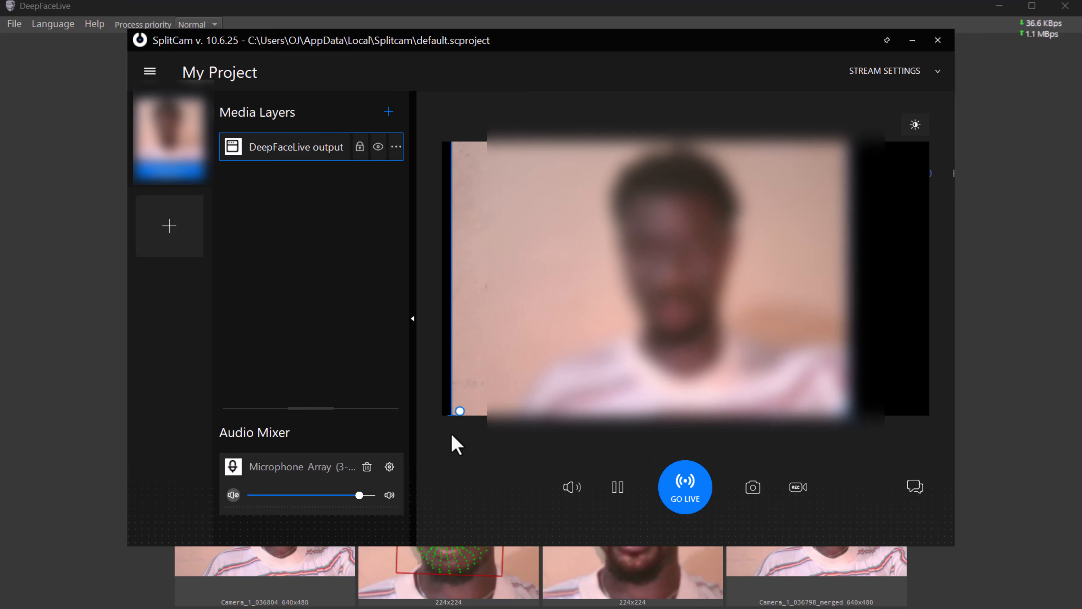
drag(655, 269, 672, 251)
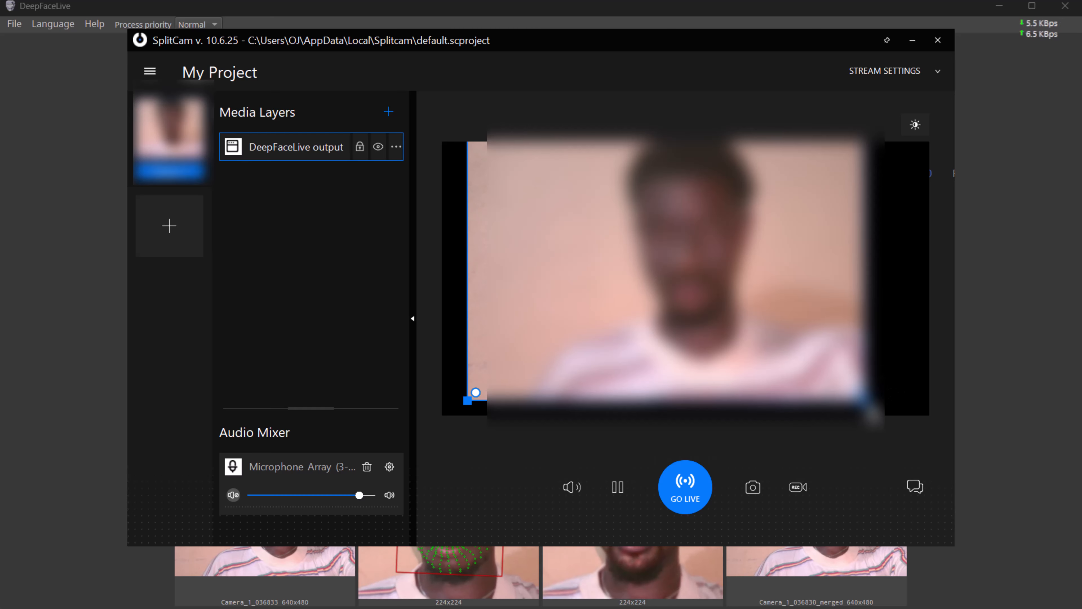
click(917, 411)
click(820, 367)
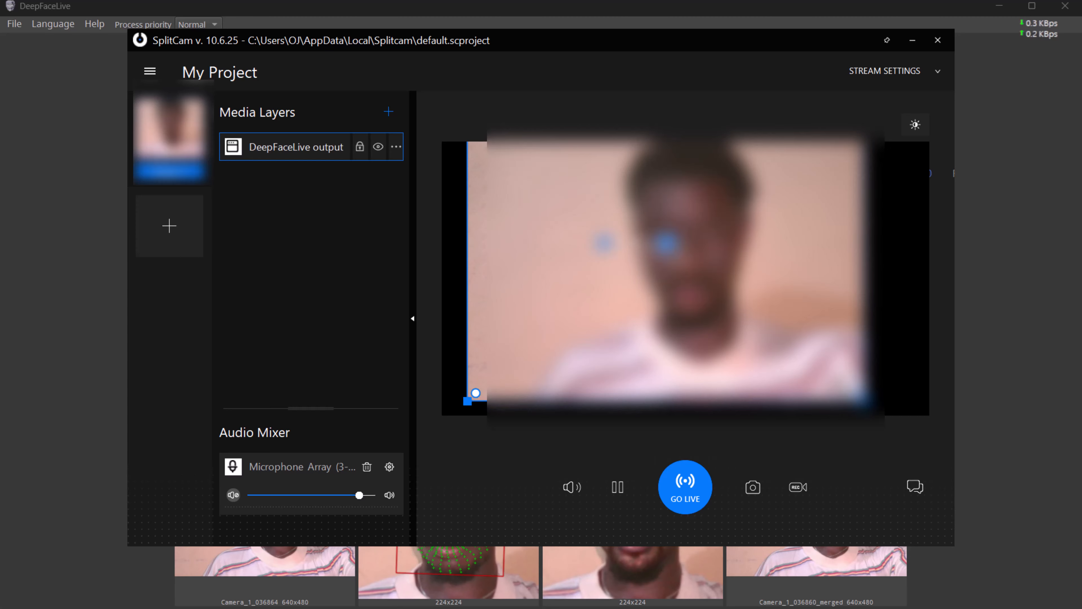
drag(862, 396, 949, 440)
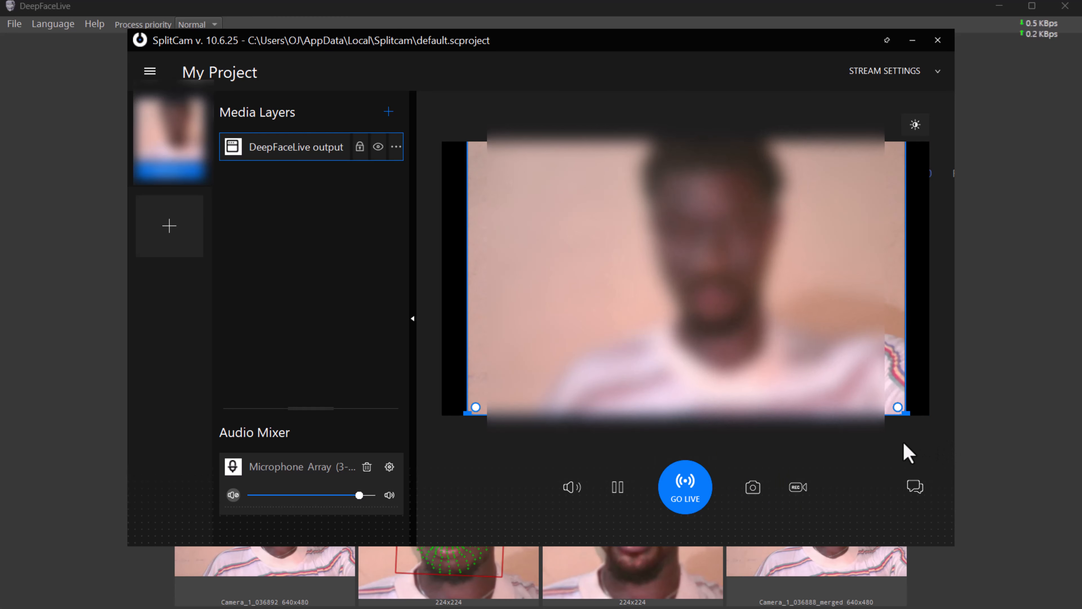
drag(698, 248, 673, 239)
drag(719, 300, 741, 326)
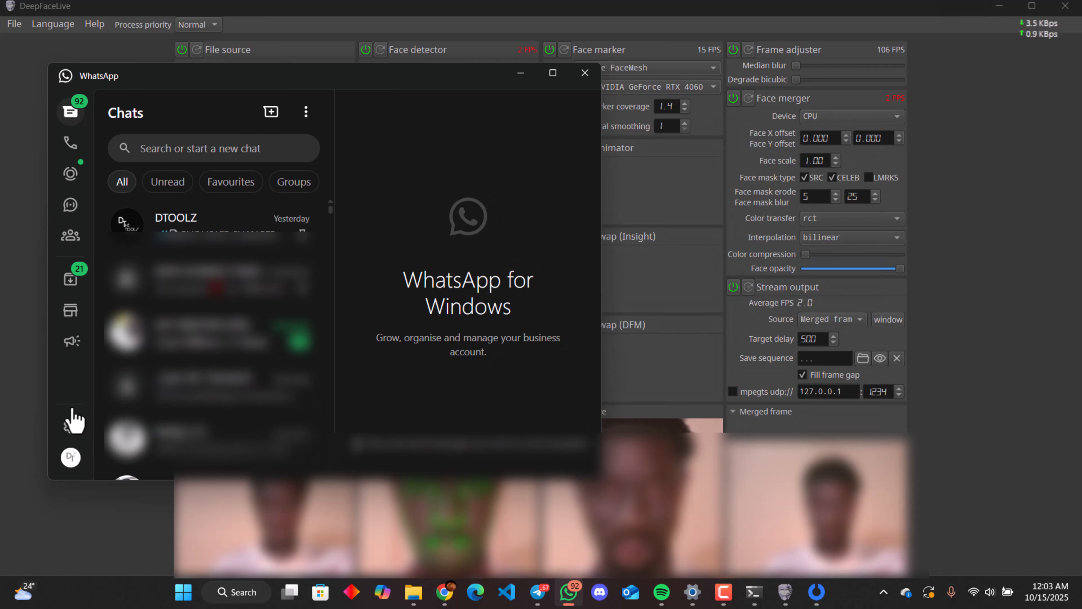
Step: In WhatsApp's video and voice settings, dismiss the camera access notice and set the camera to SplitCam Video Driver
click(71, 426)
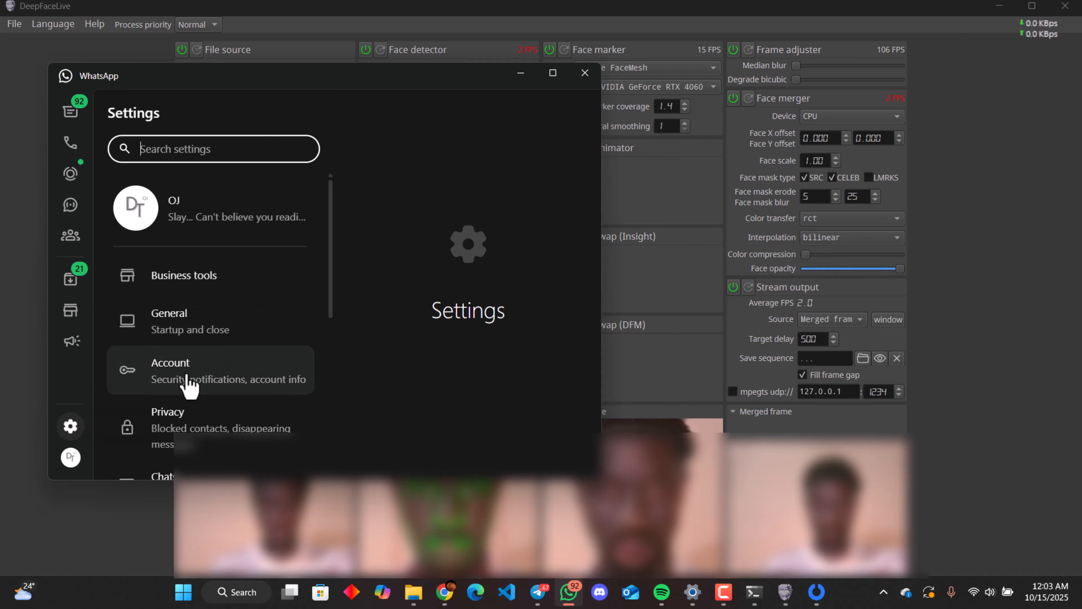
scroll(188, 382, down, 6)
scroll(188, 382, up, 3)
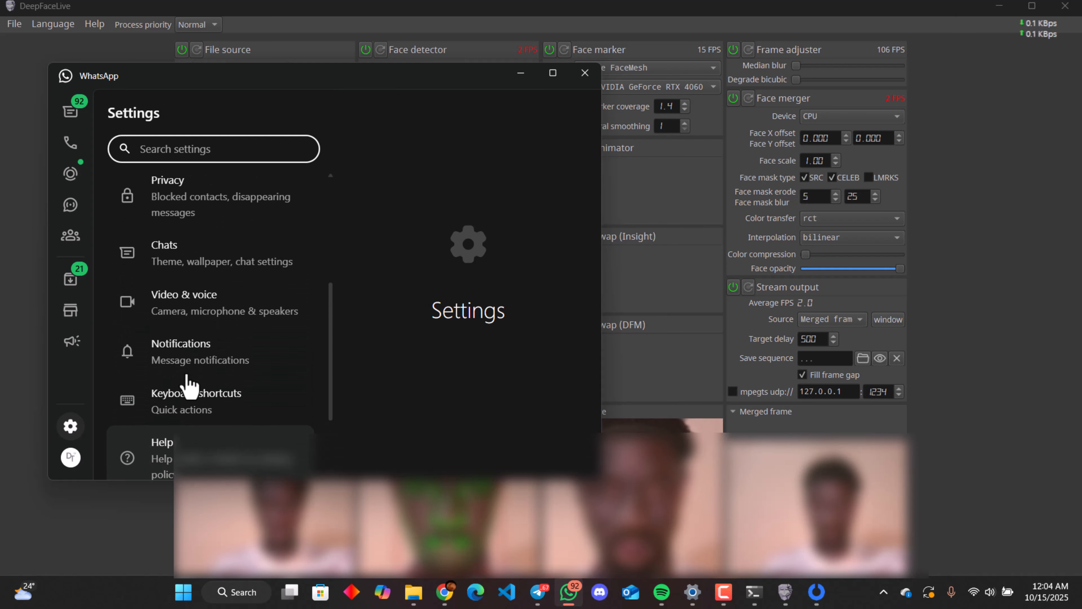
click(239, 316)
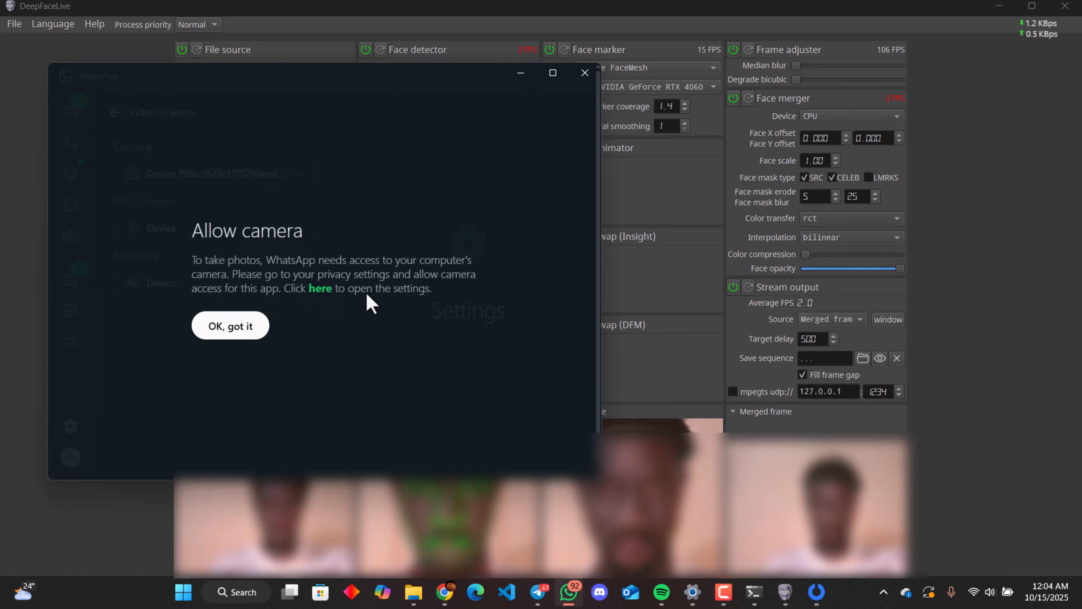
click(233, 323)
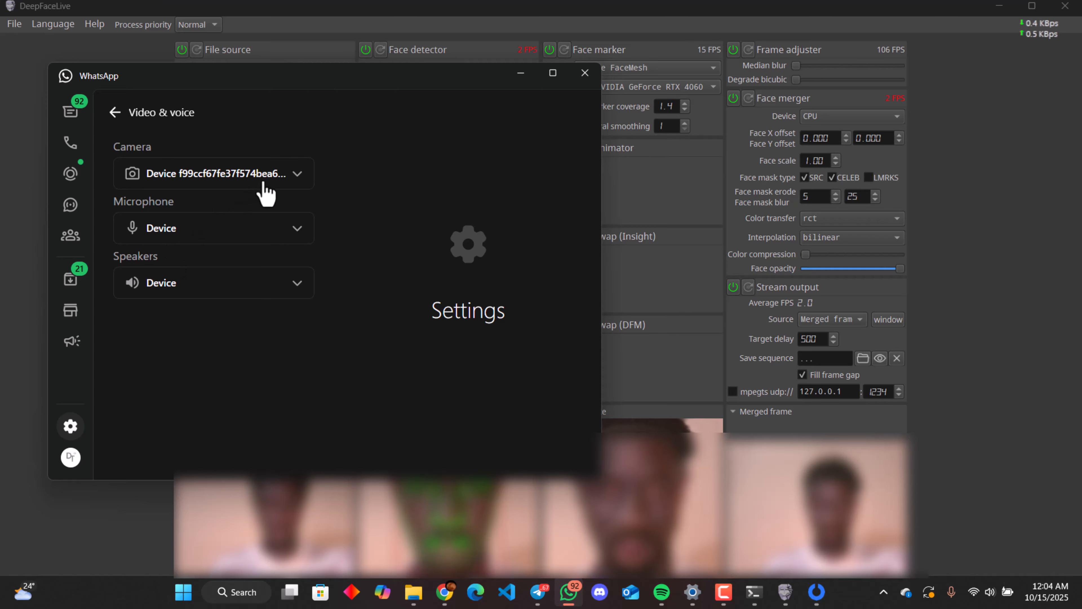
click(282, 185)
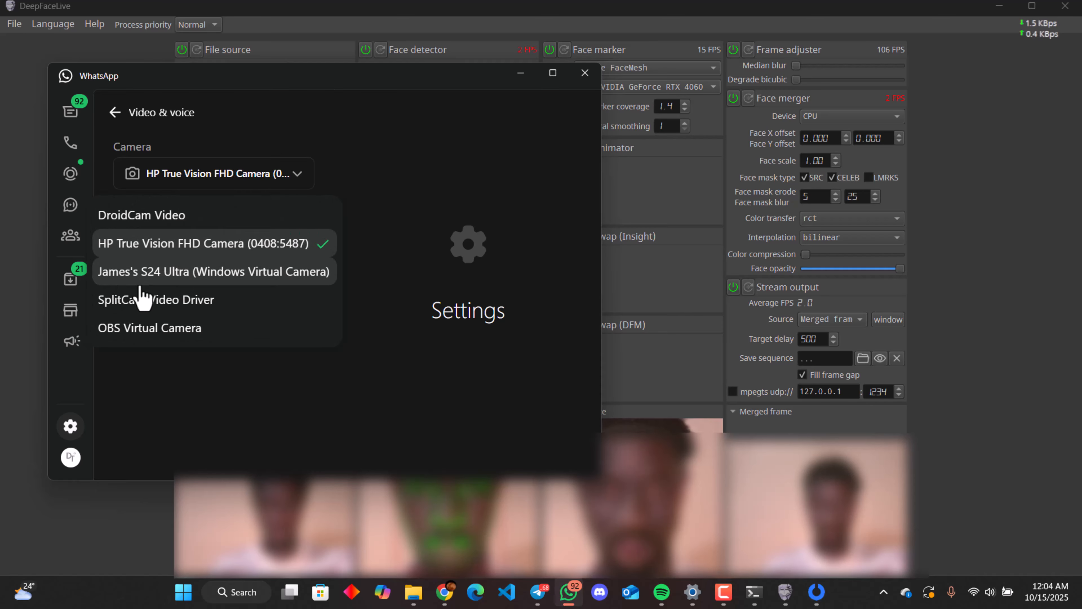
click(194, 304)
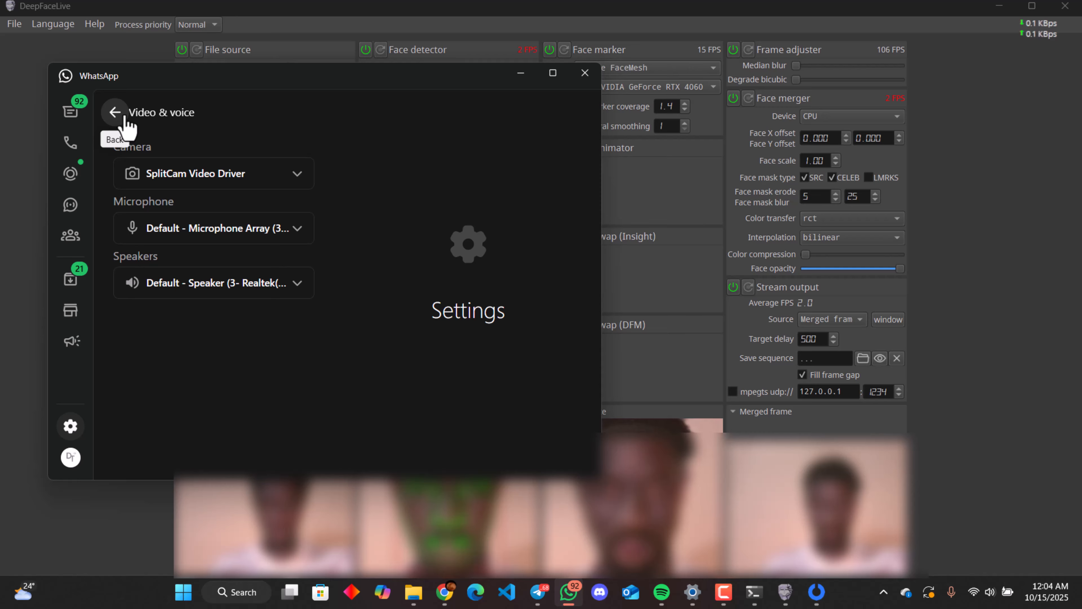
click(115, 113)
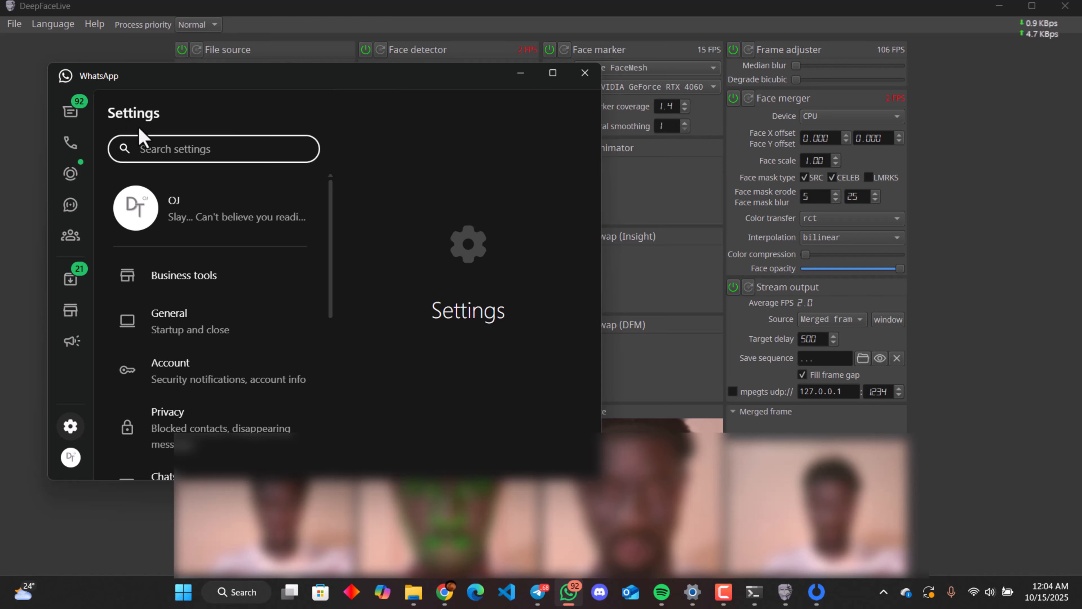
Step: Start a video call from the DTOOLZ chat and switch the call's camera to SplitCam Video Driver
click(79, 126)
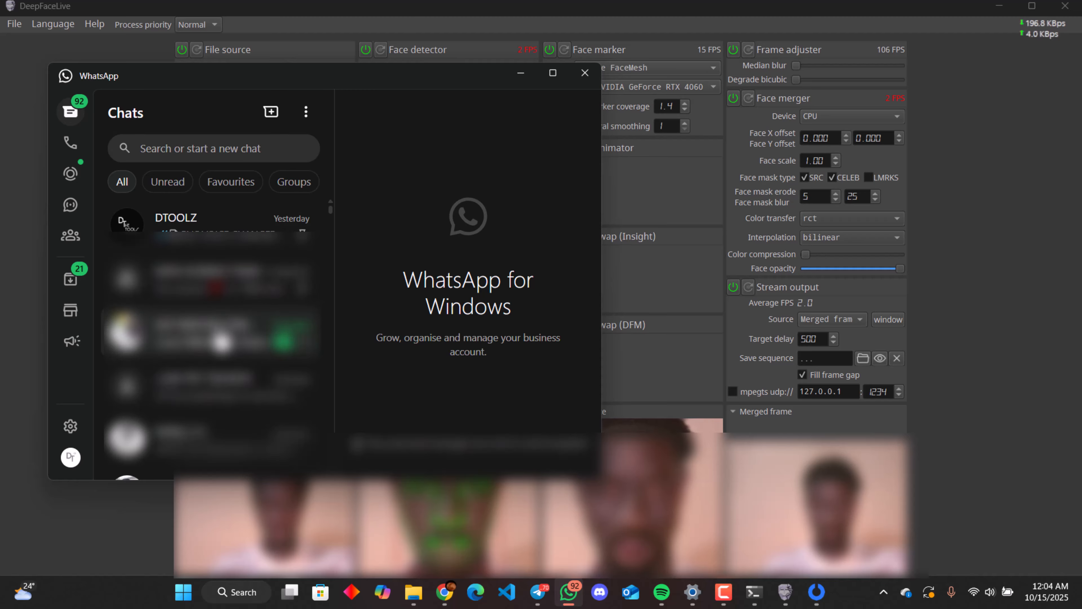
click(183, 222)
click(474, 117)
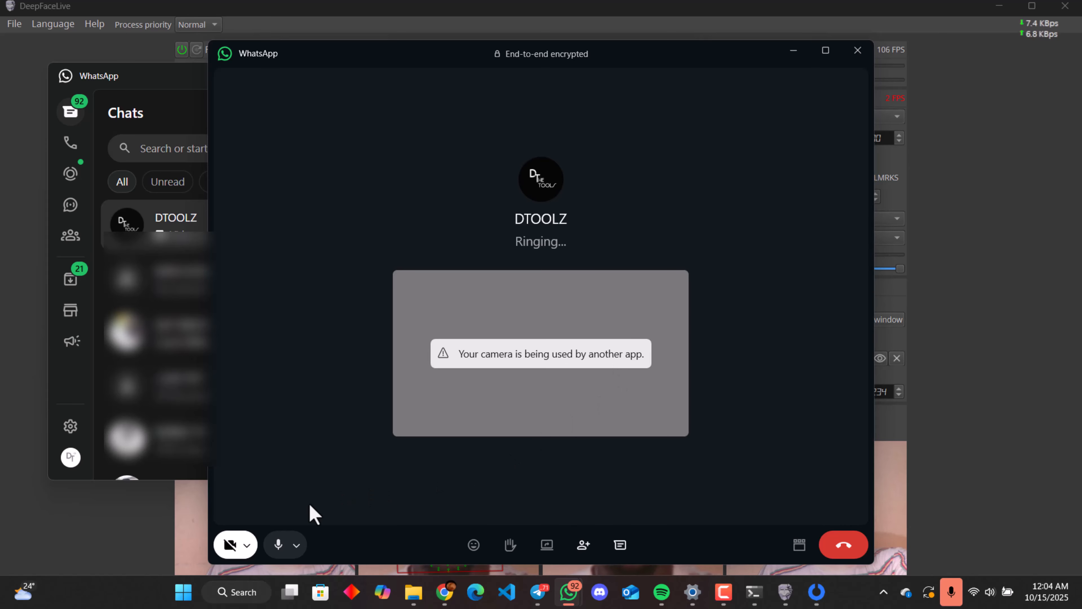
click(248, 546)
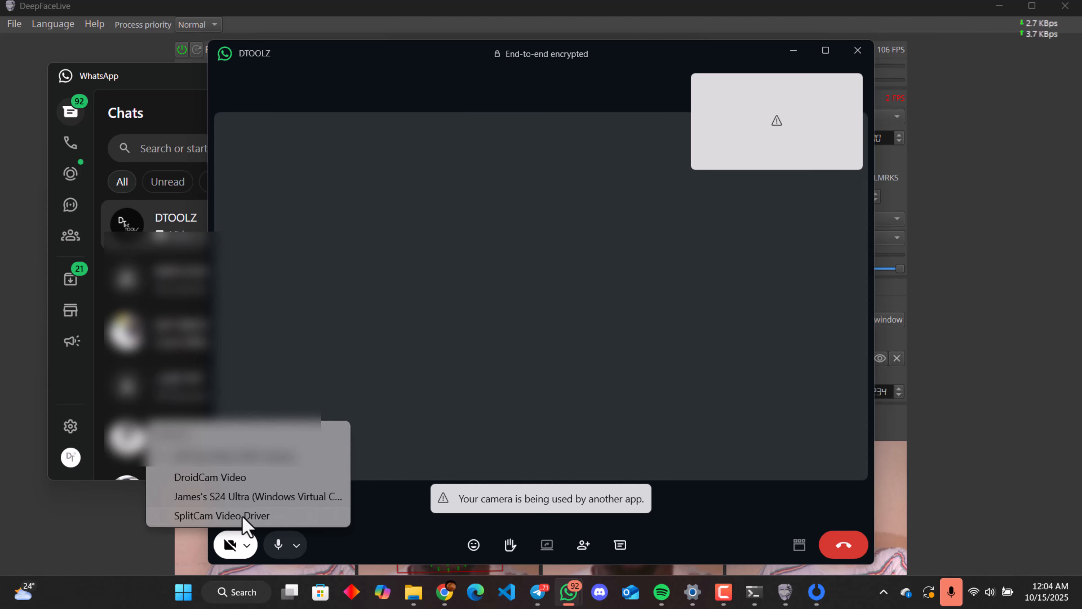
click(244, 517)
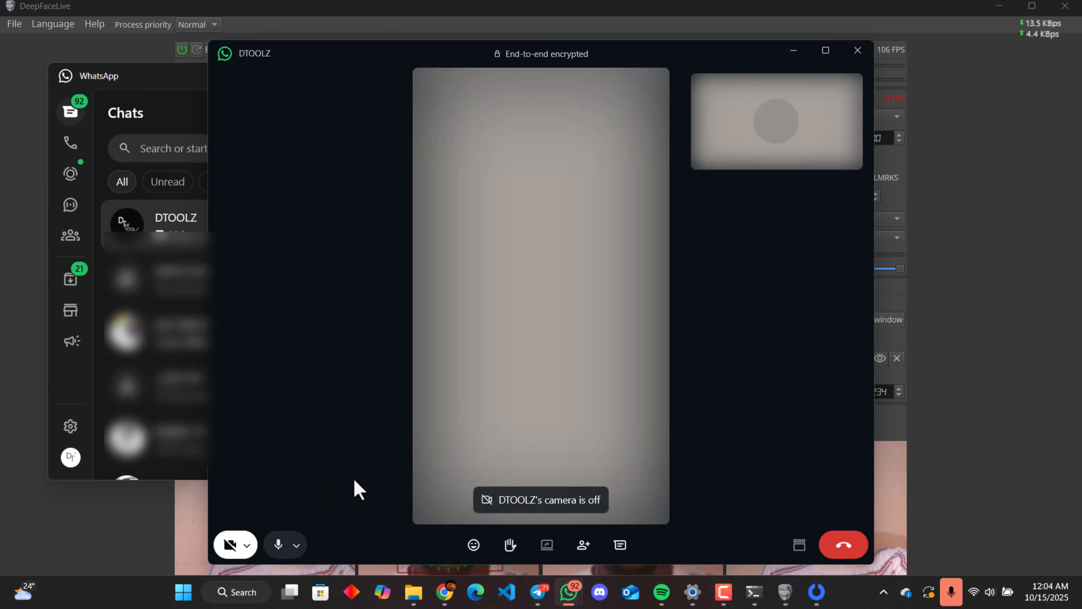